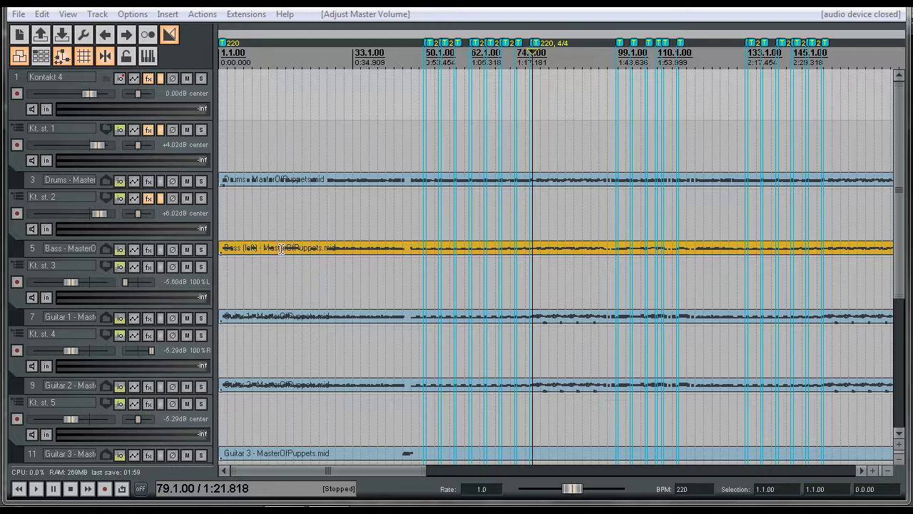
Save the project and widen the track name column so the full MasterOfPuppets names show
{"action": "key", "text": "ctrl+s"}
{"action": "left_click_drag", "start_coordinate": [214, 178], "coordinate": [254, 179]}
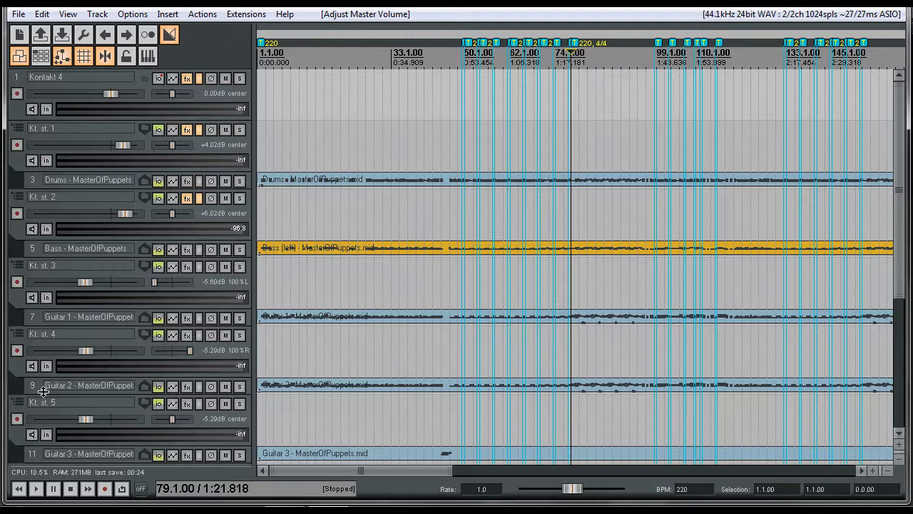
{"action": "scroll", "coordinate": [54, 386], "scroll_direction": "down", "scroll_amount": 5}
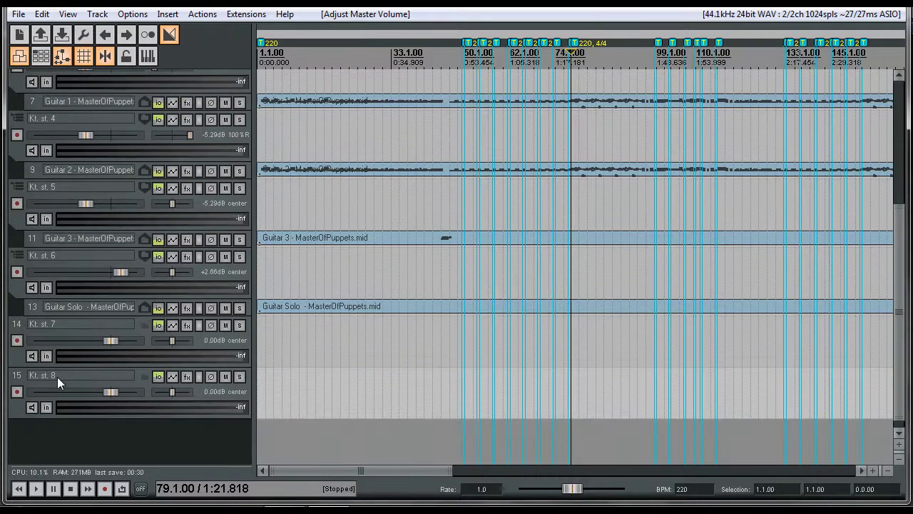
{"action": "scroll", "coordinate": [56, 376], "scroll_direction": "up", "scroll_amount": 5}
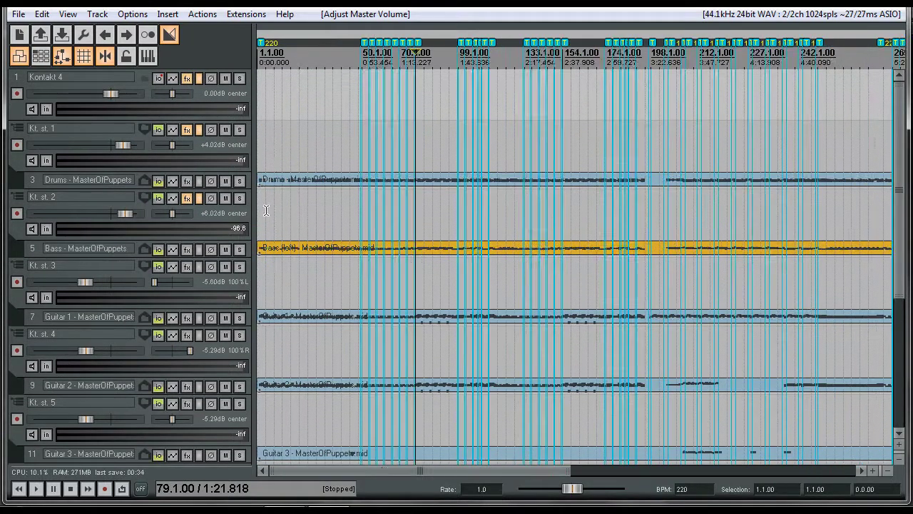
{"action": "scroll", "coordinate": [228, 264], "scroll_direction": "down", "scroll_amount": 3}
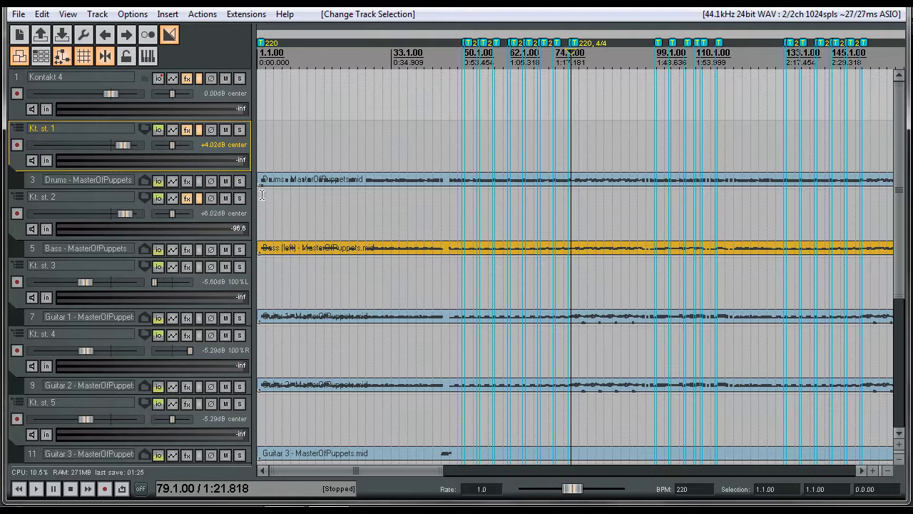
{"action": "key", "text": "space"}
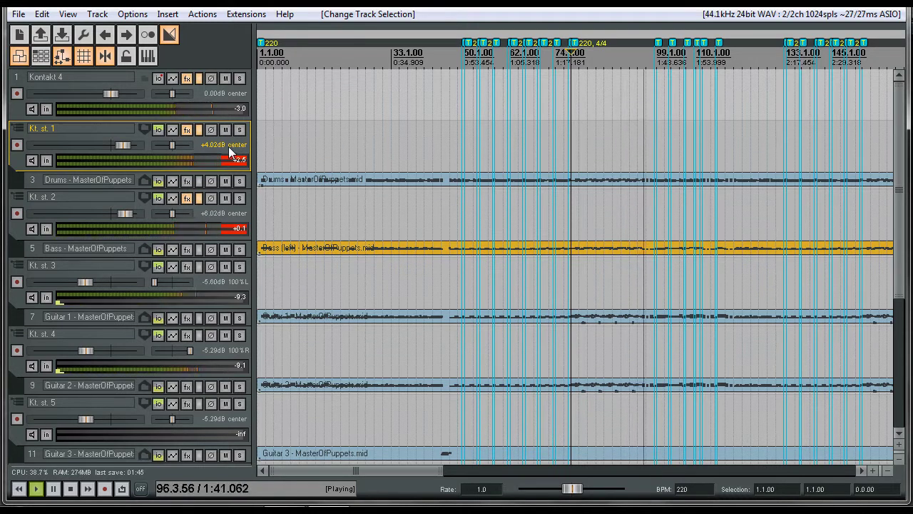
{"action": "key", "text": "space"}
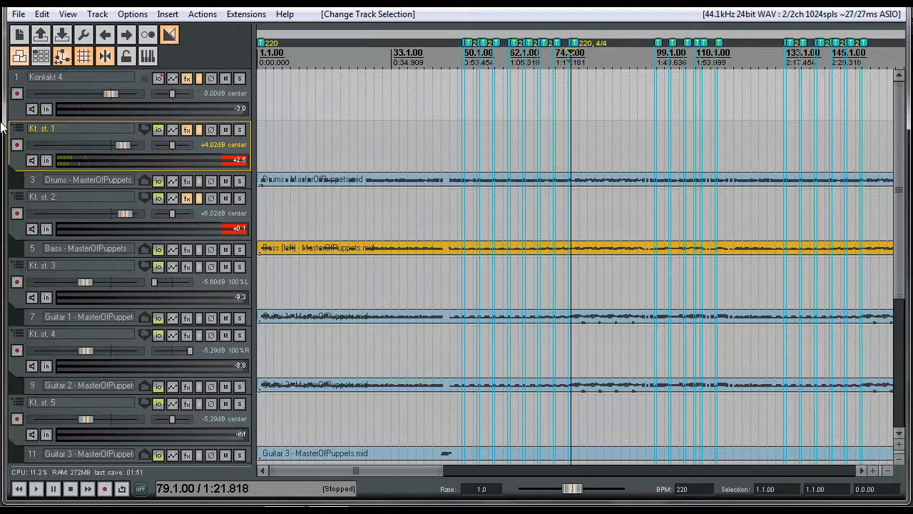
Render the Kt. st. 2 track to a stem track
{"action": "left_click", "coordinate": [225, 218]}
{"action": "right_click", "coordinate": [225, 217]}
{"action": "mouse_move", "coordinate": [318, 466]}
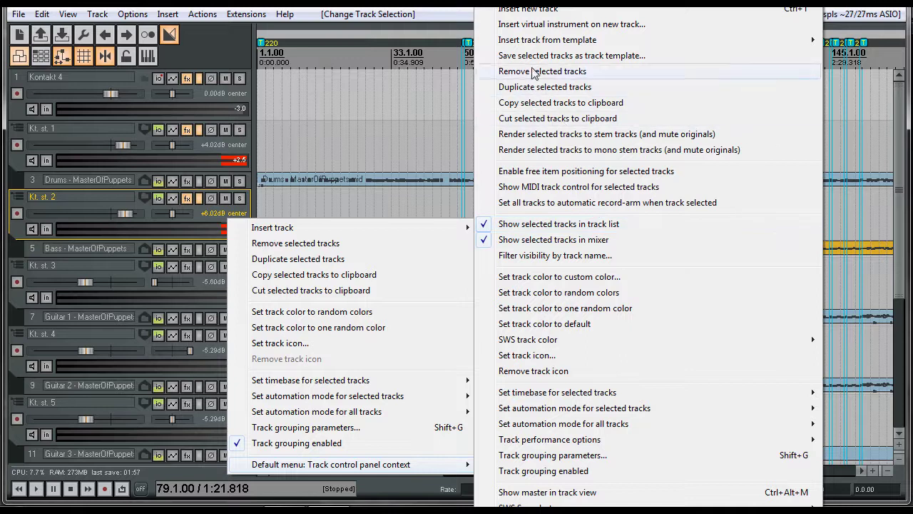
{"action": "left_click", "coordinate": [646, 136]}
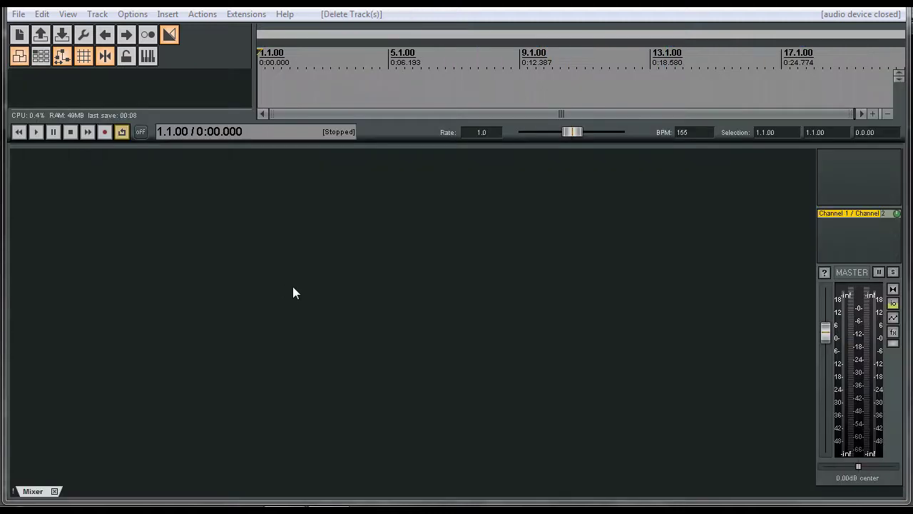
Insert a Kontakt 4 (8 out) virtual instrument on a new track
{"action": "left_click", "coordinate": [169, 13]}
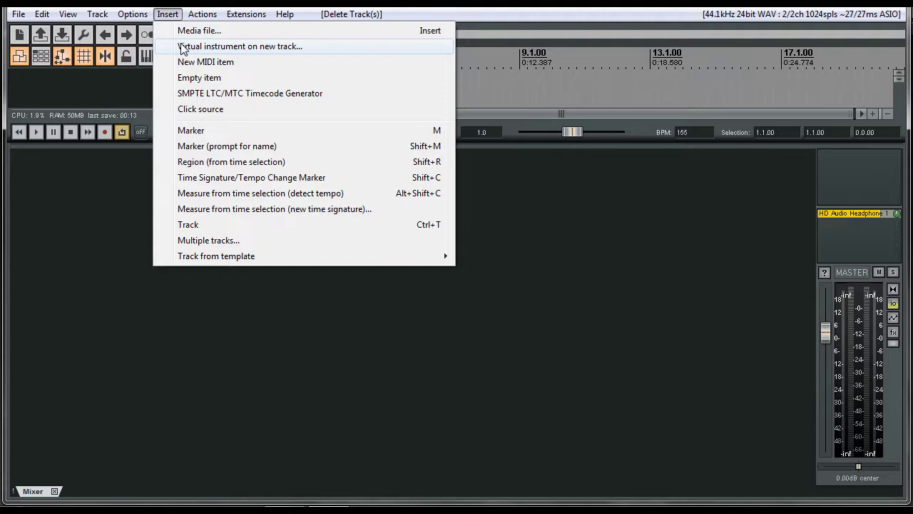
{"action": "left_click", "coordinate": [182, 46]}
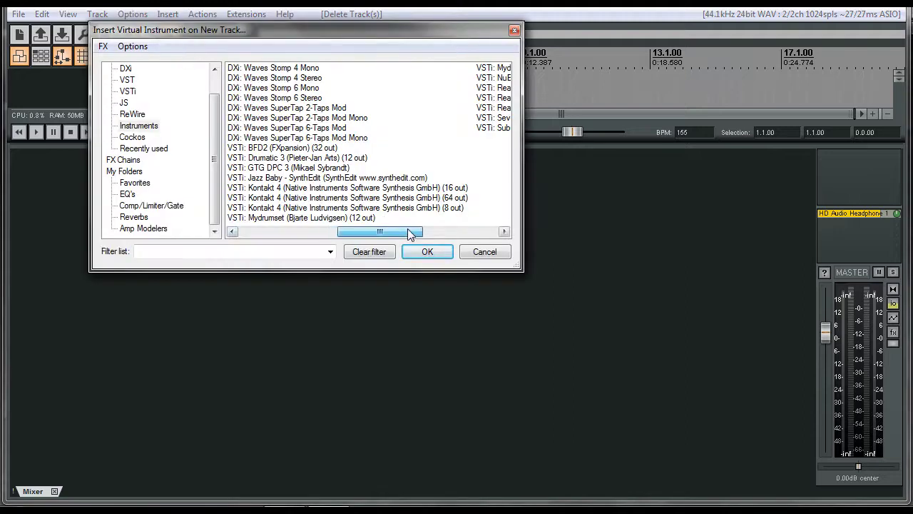
{"action": "mouse_move", "coordinate": [415, 235]}
{"action": "left_mouse_down"}
{"action": "mouse_move", "coordinate": [438, 237]}
{"action": "mouse_move", "coordinate": [422, 236]}
{"action": "left_mouse_up"}
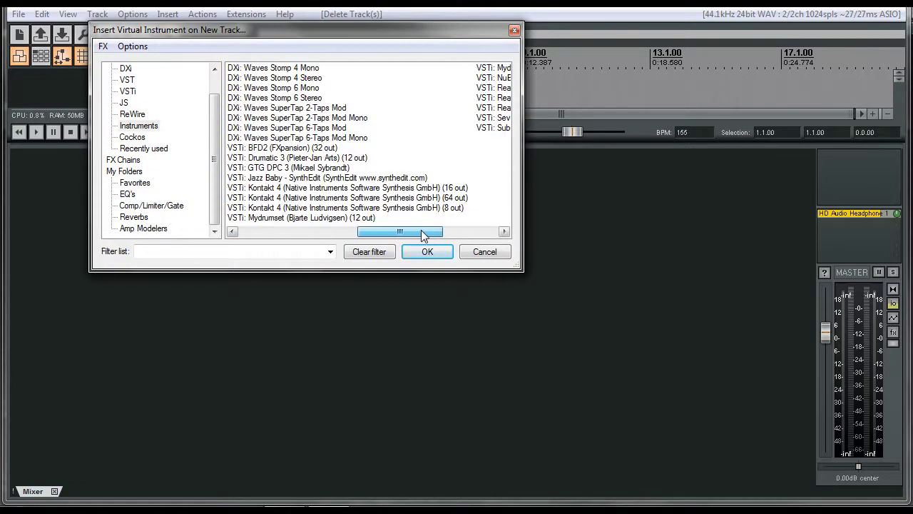
{"action": "left_click", "coordinate": [383, 207]}
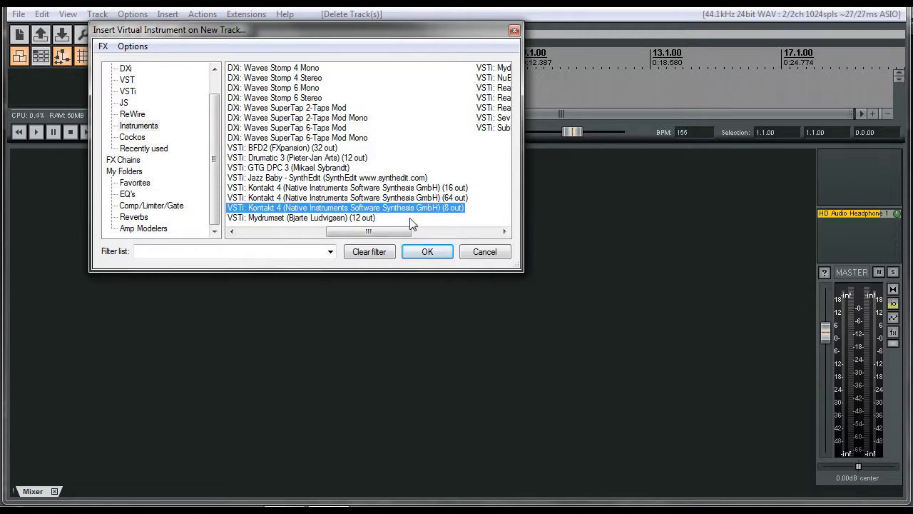
{"action": "left_click", "coordinate": [432, 254]}
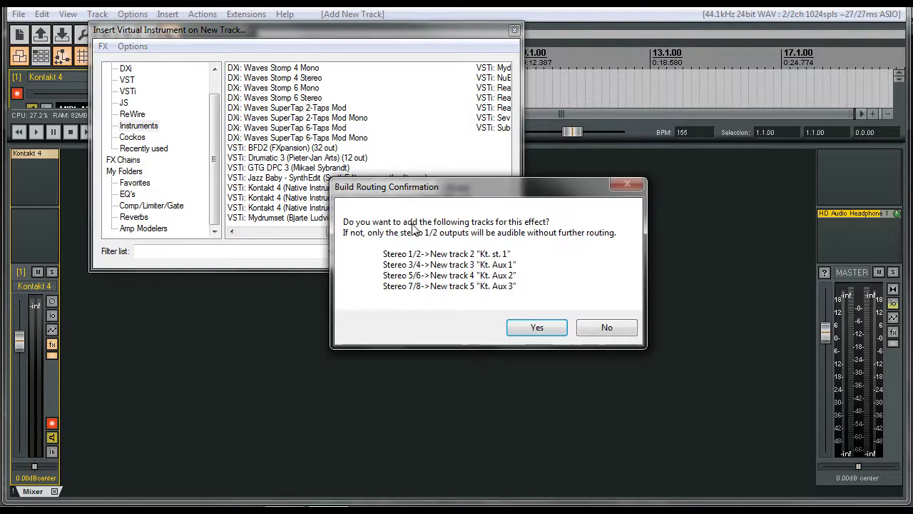
{"action": "left_click_drag", "start_coordinate": [391, 184], "coordinate": [378, 156]}
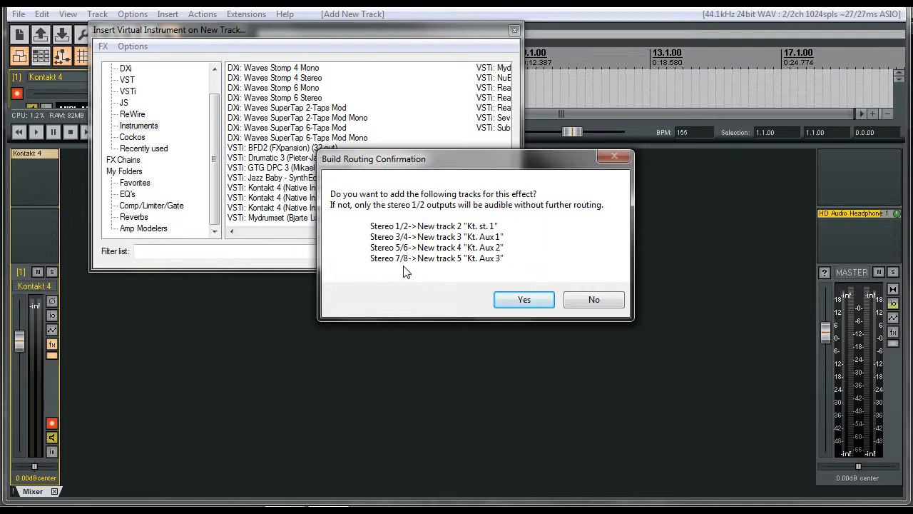
Accept the Kontakt output tracks, then open and widen Kontakt's window to show its outputs
{"action": "left_click", "coordinate": [524, 300]}
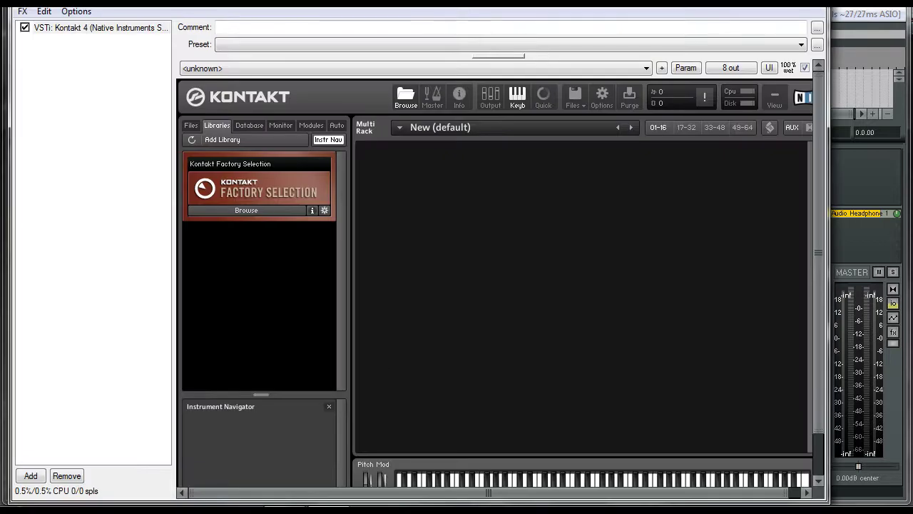
{"action": "key", "text": "Escape"}
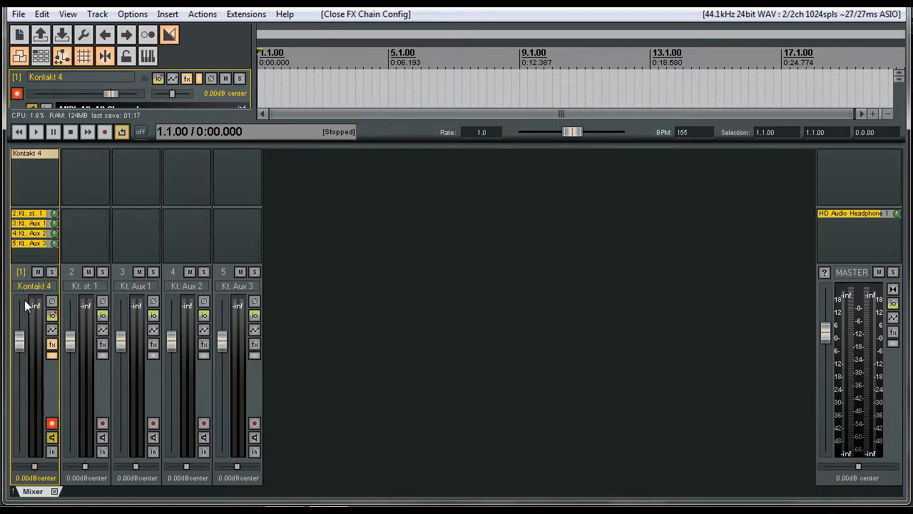
{"action": "left_click", "coordinate": [43, 157]}
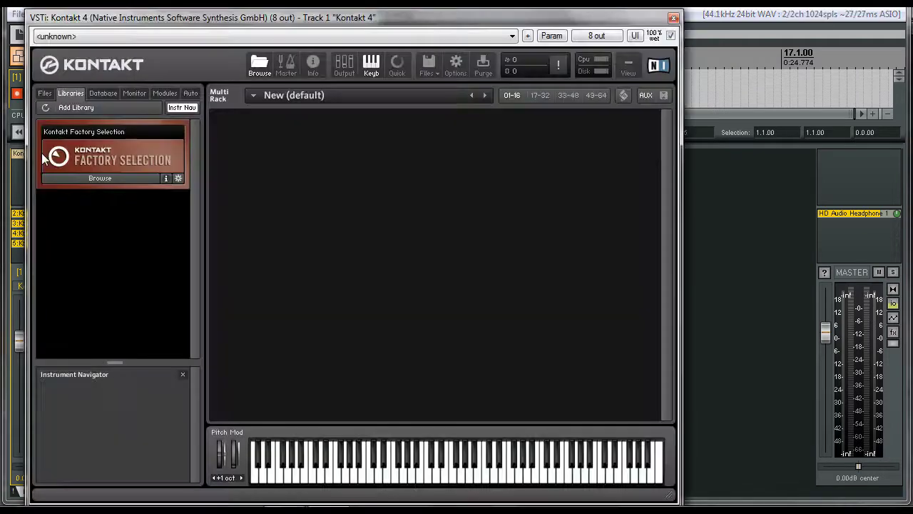
{"action": "left_click_drag", "start_coordinate": [441, 25], "coordinate": [469, 5]}
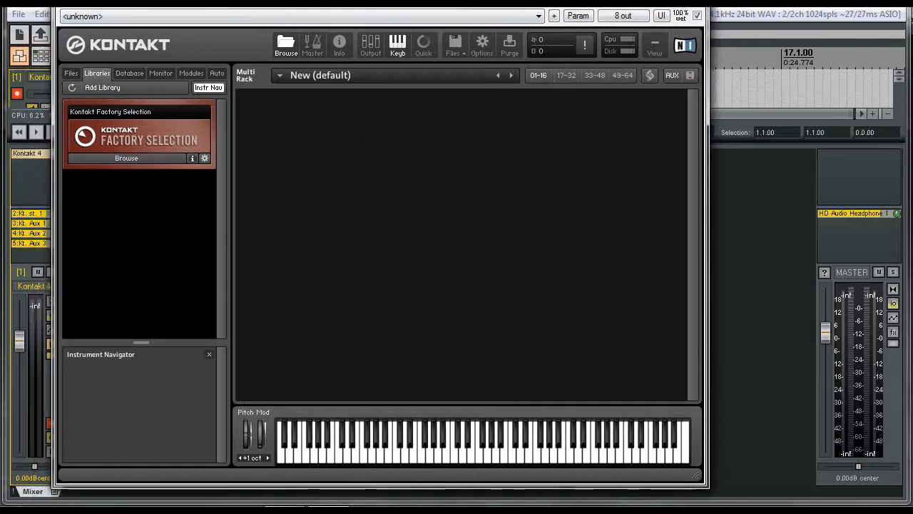
{"action": "left_click_drag", "start_coordinate": [734, 148], "coordinate": [756, 149]}
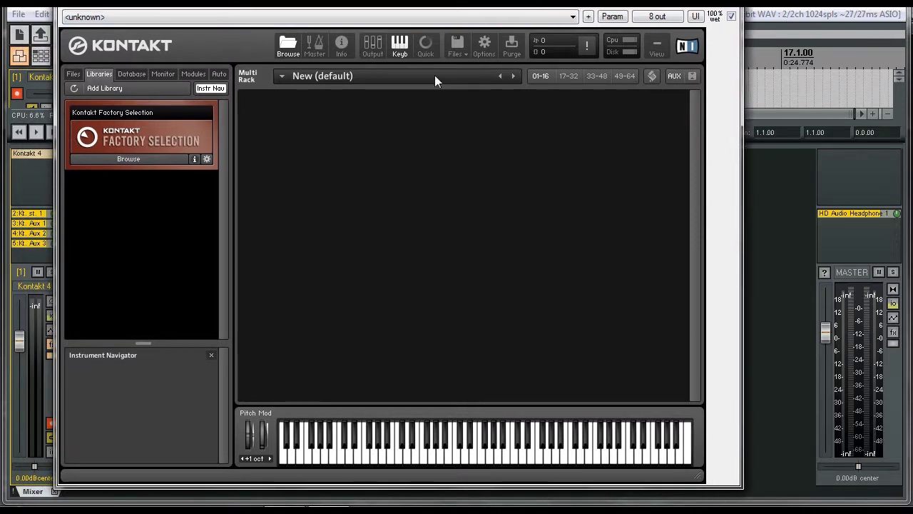
{"action": "left_click", "coordinate": [379, 51]}
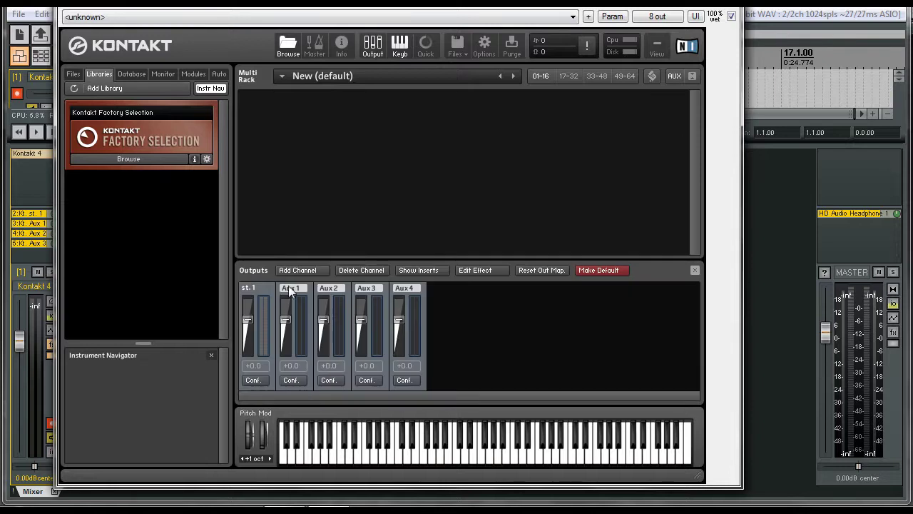
Leave Aux 1 channel 01 not connected, check Aux 2–4 settings, and select st.1
{"action": "left_click", "coordinate": [292, 380]}
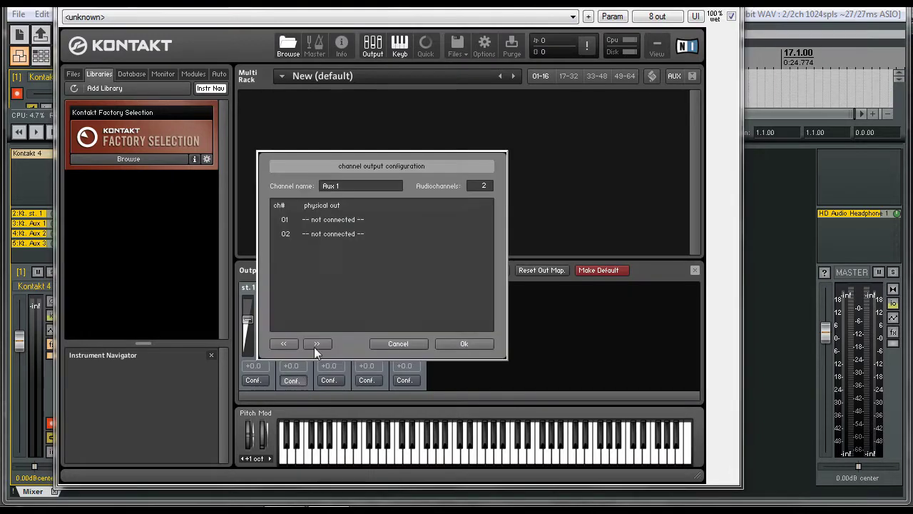
{"action": "left_click", "coordinate": [465, 345]}
{"action": "left_click", "coordinate": [292, 379]}
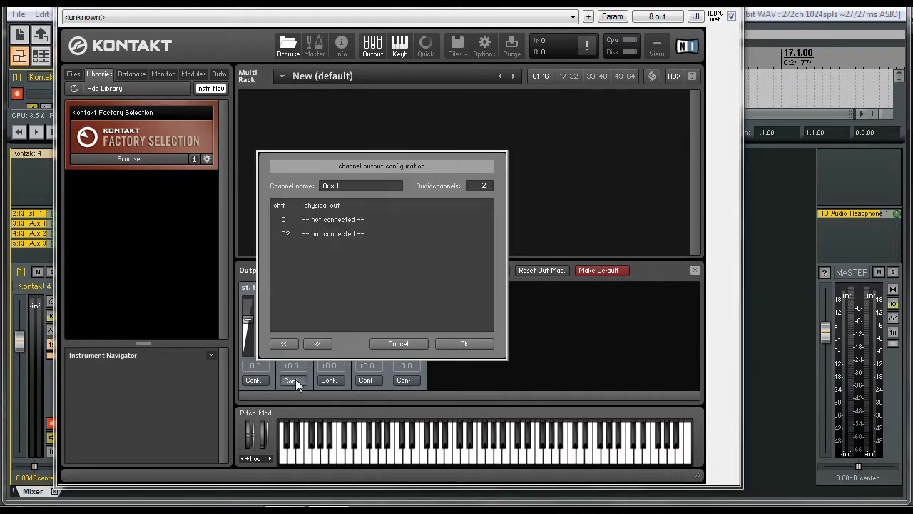
{"action": "left_click", "coordinate": [359, 222]}
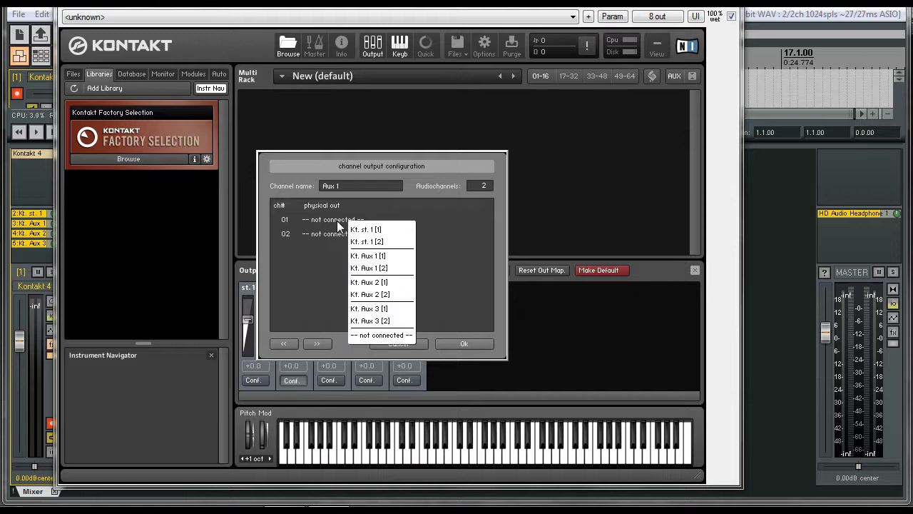
{"action": "left_click", "coordinate": [373, 336]}
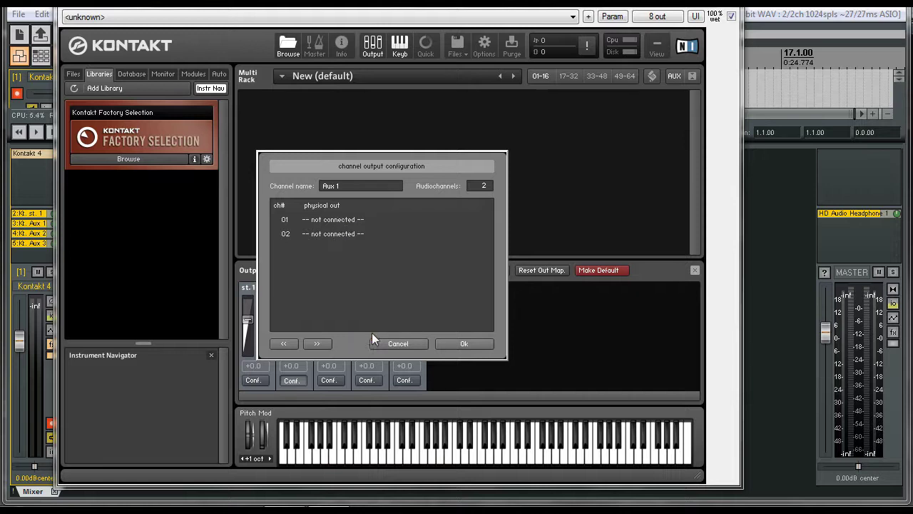
{"action": "left_click", "coordinate": [463, 344]}
{"action": "left_click", "coordinate": [336, 383]}
{"action": "left_click", "coordinate": [464, 344]}
{"action": "left_click", "coordinate": [368, 380]}
{"action": "left_click", "coordinate": [461, 344]}
{"action": "left_click", "coordinate": [405, 380]}
{"action": "left_click", "coordinate": [448, 344]}
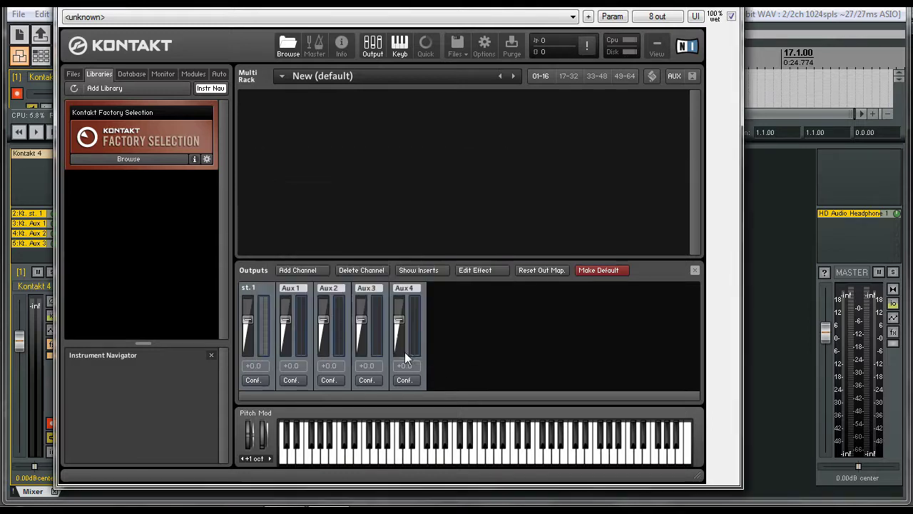
{"action": "left_click", "coordinate": [272, 383]}
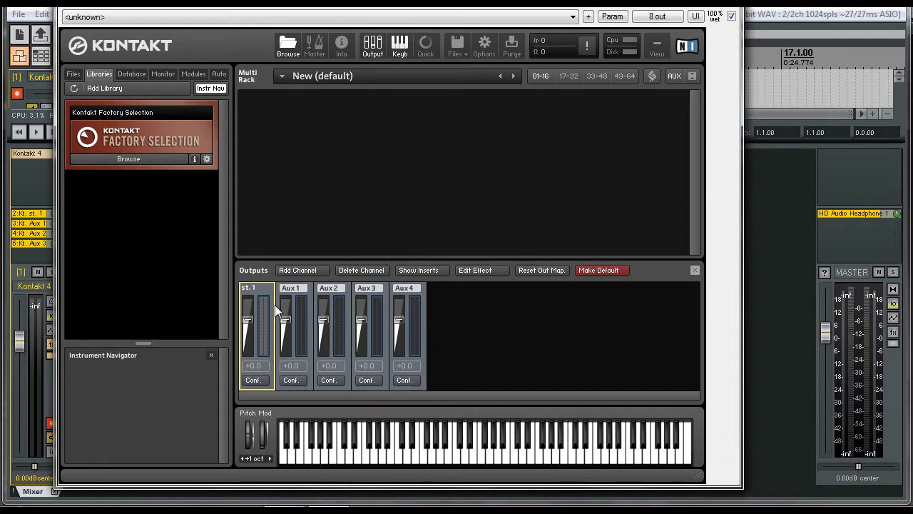
Add stereo output channels to Kontakt, dismissing the restart notice
{"action": "left_click", "coordinate": [294, 273]}
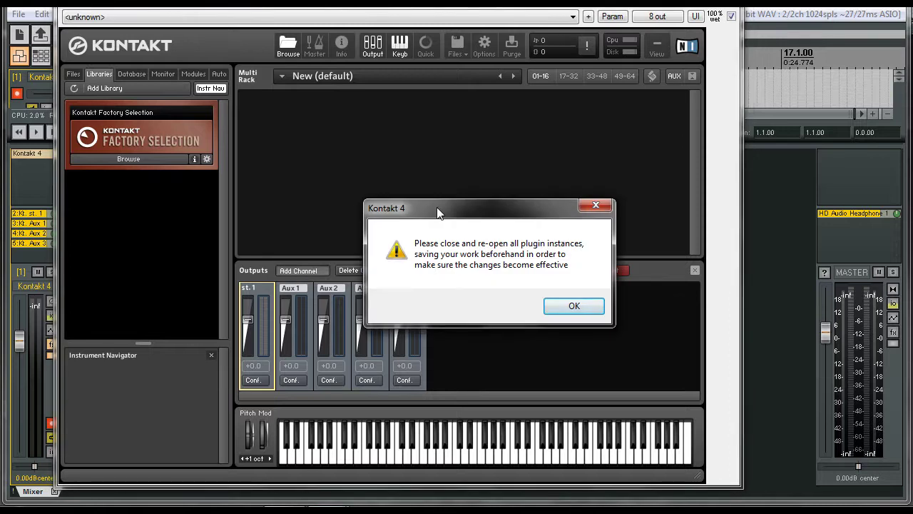
{"action": "left_click_drag", "start_coordinate": [438, 208], "coordinate": [400, 197]}
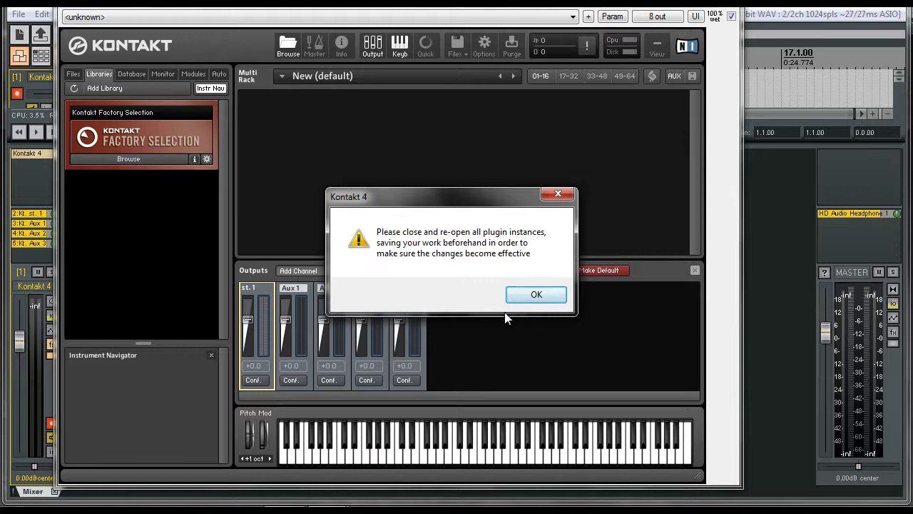
{"action": "left_click", "coordinate": [536, 295]}
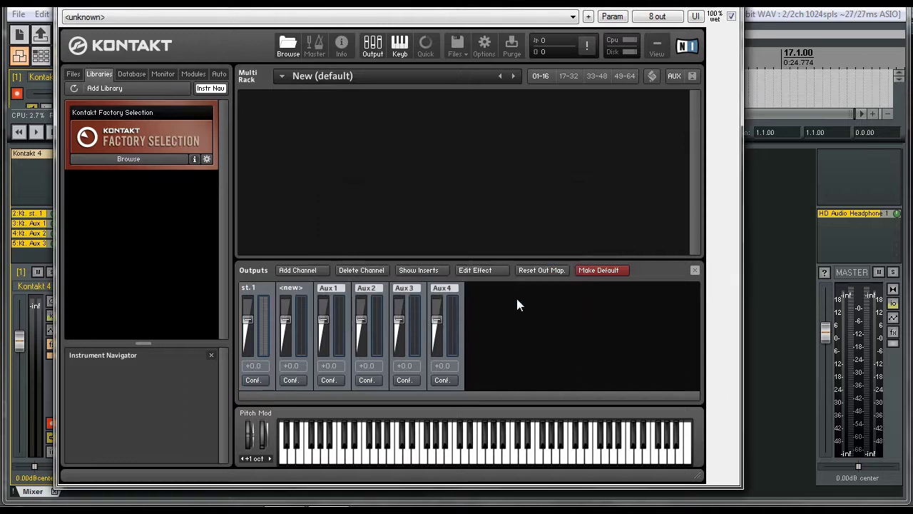
{"action": "left_click", "coordinate": [312, 270]}
{"action": "left_click", "coordinate": [312, 269]}
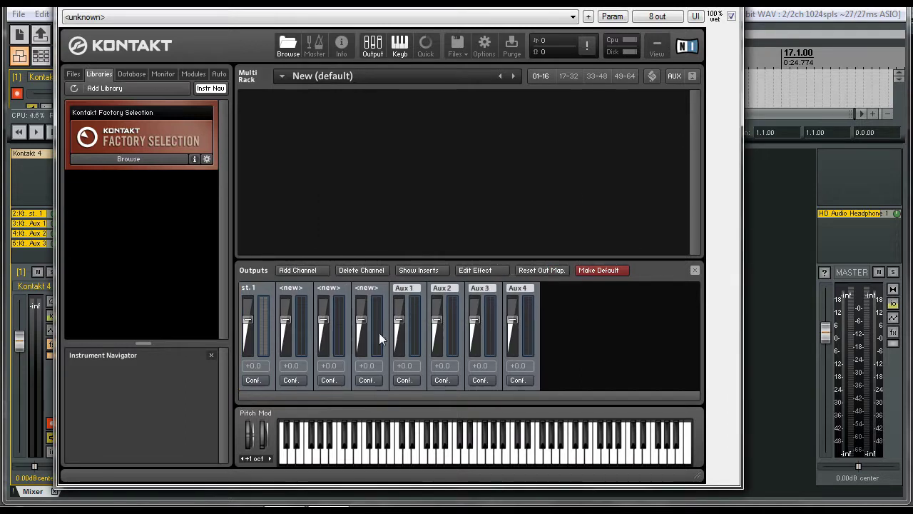
Check st. 2's routing unchanged and save the output layout as default
{"action": "left_click", "coordinate": [294, 289]}
{"action": "left_click", "coordinate": [291, 379]}
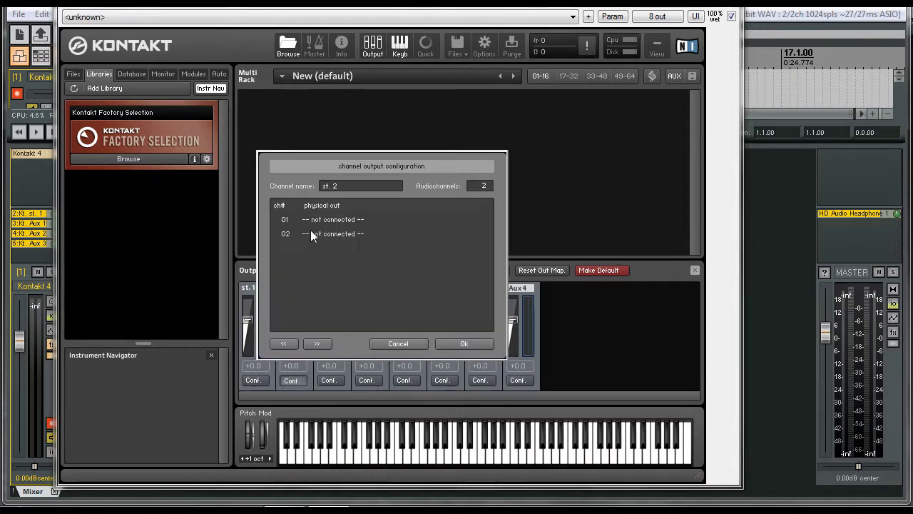
{"action": "left_click", "coordinate": [424, 344]}
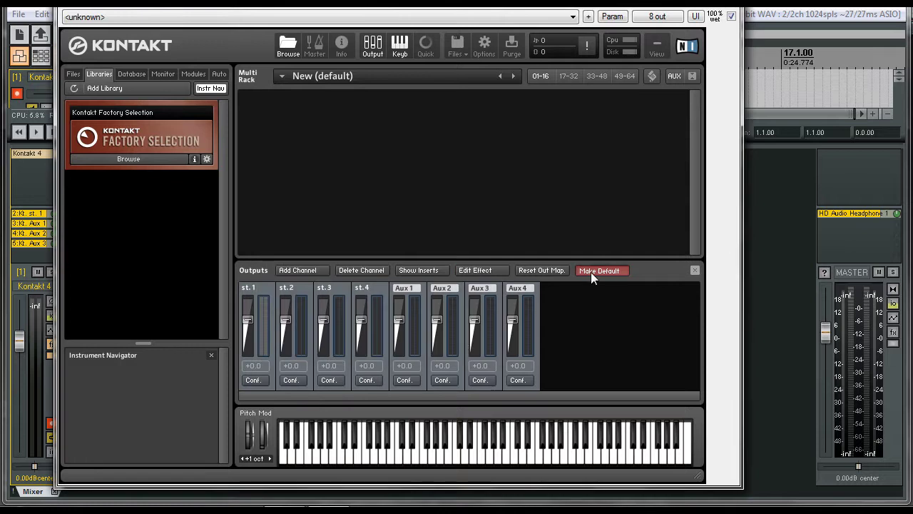
{"action": "left_click", "coordinate": [591, 272]}
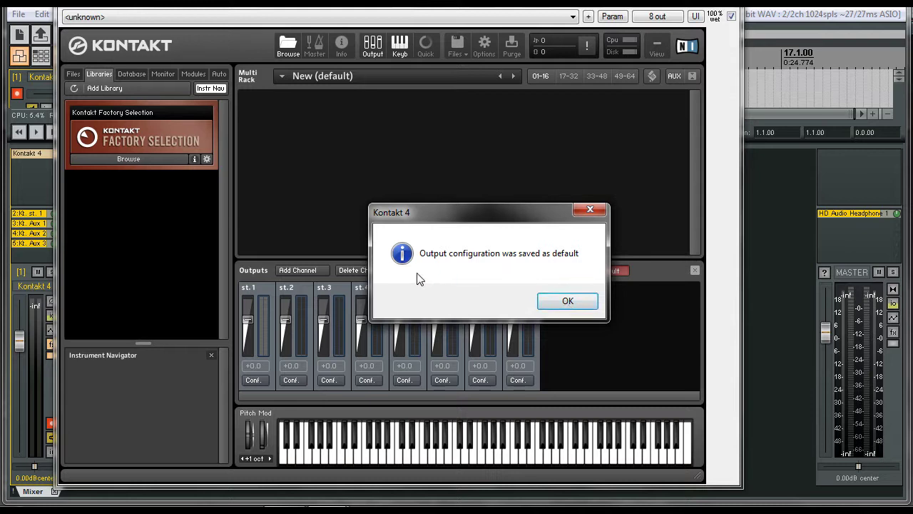
{"action": "left_click", "coordinate": [545, 303]}
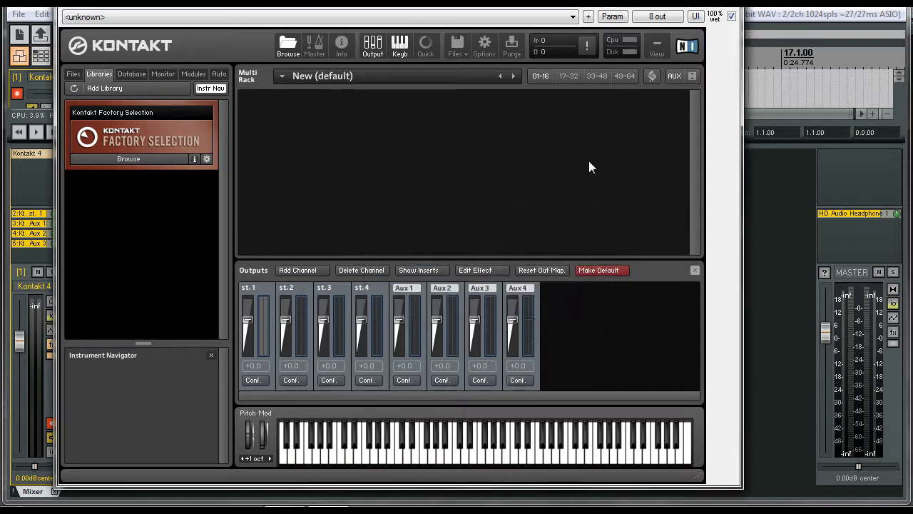
Delete all five existing Kontakt tracks
{"action": "key", "text": "Escape"}
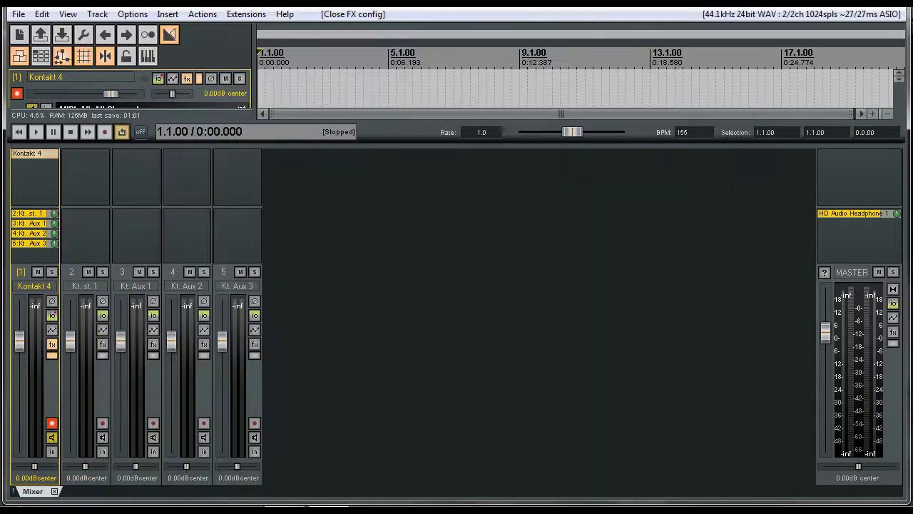
{"action": "left_click", "coordinate": [256, 476]}
{"action": "left_click", "coordinate": [42, 475], "text": "shift"}
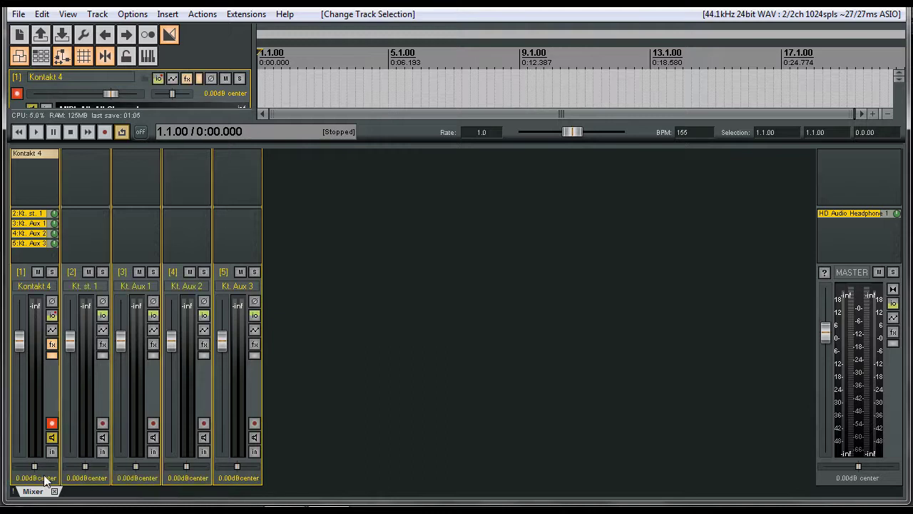
{"action": "key", "text": "Delete"}
{"action": "left_click", "coordinate": [467, 296]}
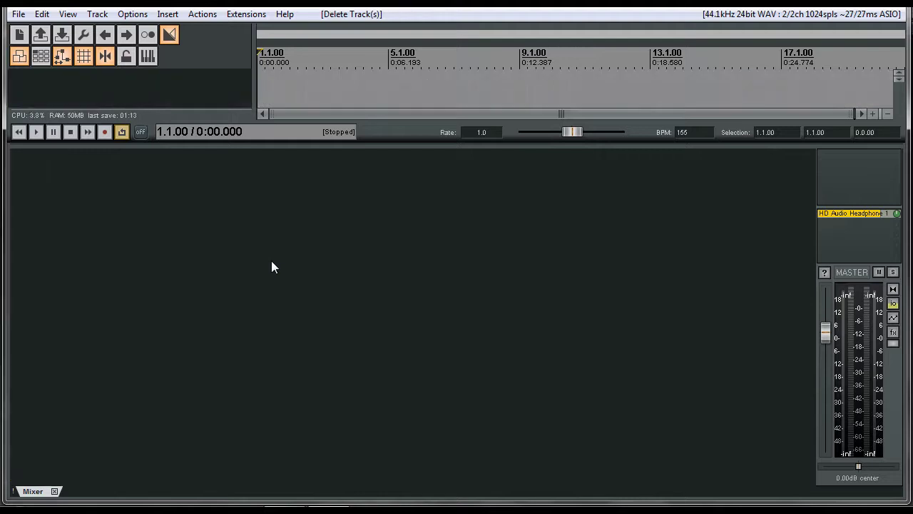
Insert a new Kontakt 4 (8 out) instrument track
{"action": "left_click", "coordinate": [168, 14]}
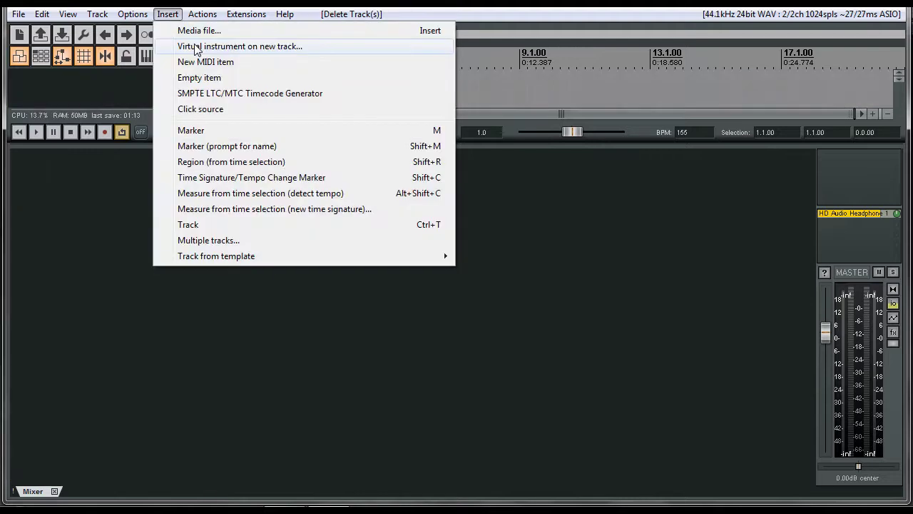
{"action": "left_click", "coordinate": [235, 45]}
{"action": "left_click", "coordinate": [433, 209]}
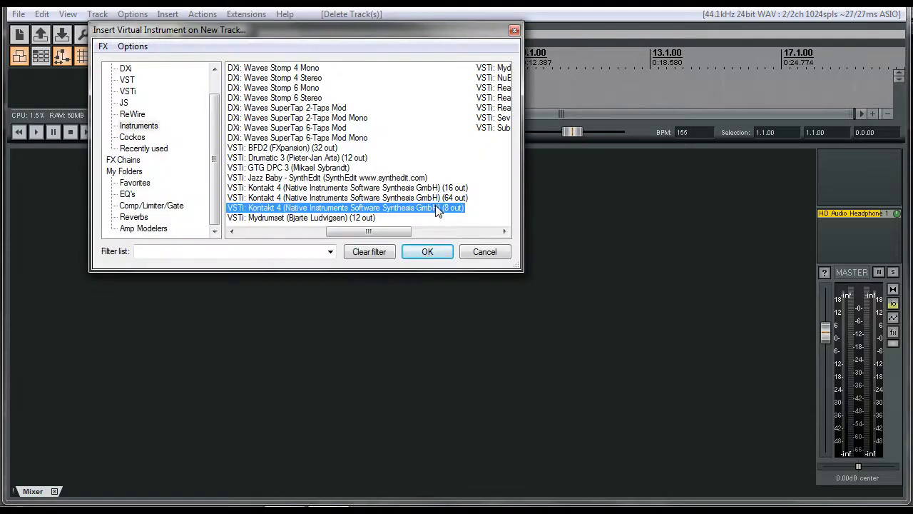
{"action": "left_click", "coordinate": [427, 255]}
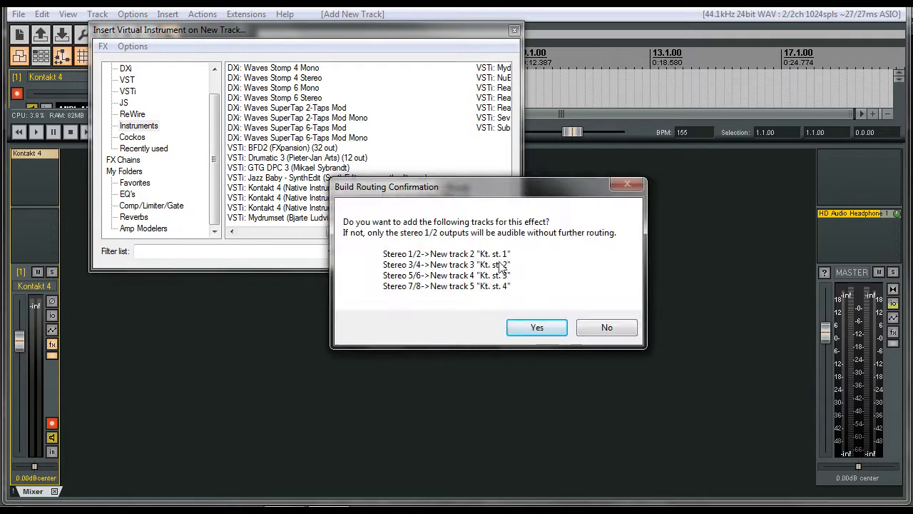
Accept routing to four new tracks and assign st. 2 to Kt. st. 2 [1]/[2]
{"action": "left_click", "coordinate": [525, 325]}
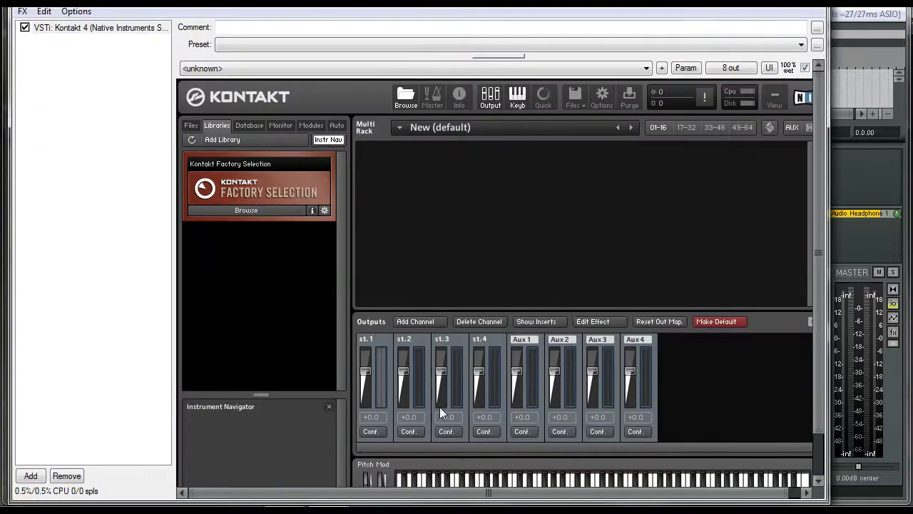
{"action": "left_click", "coordinate": [410, 432]}
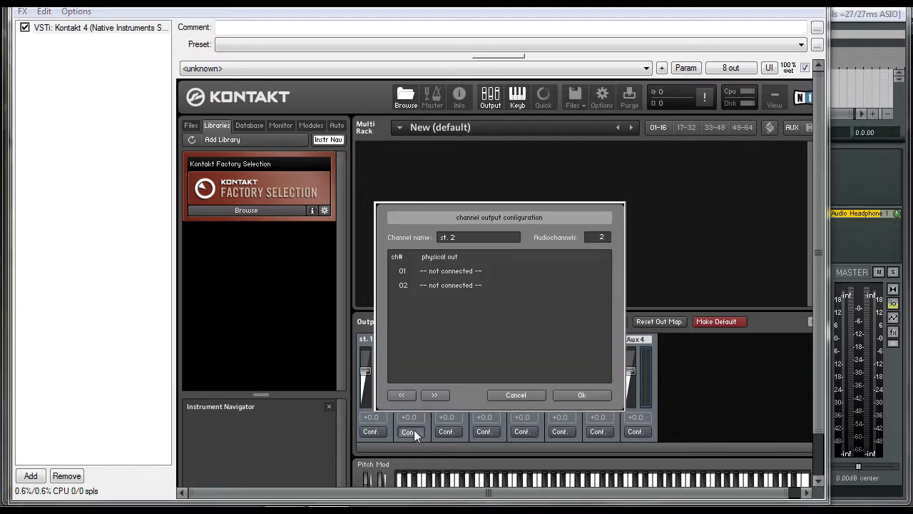
{"action": "left_click", "coordinate": [454, 272]}
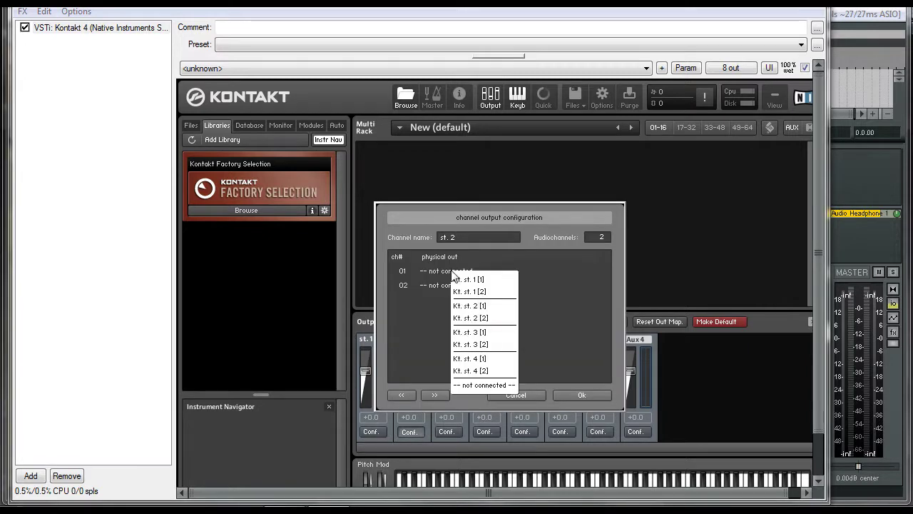
{"action": "left_click", "coordinate": [475, 309]}
{"action": "left_click", "coordinate": [460, 285]}
{"action": "left_click", "coordinate": [509, 332]}
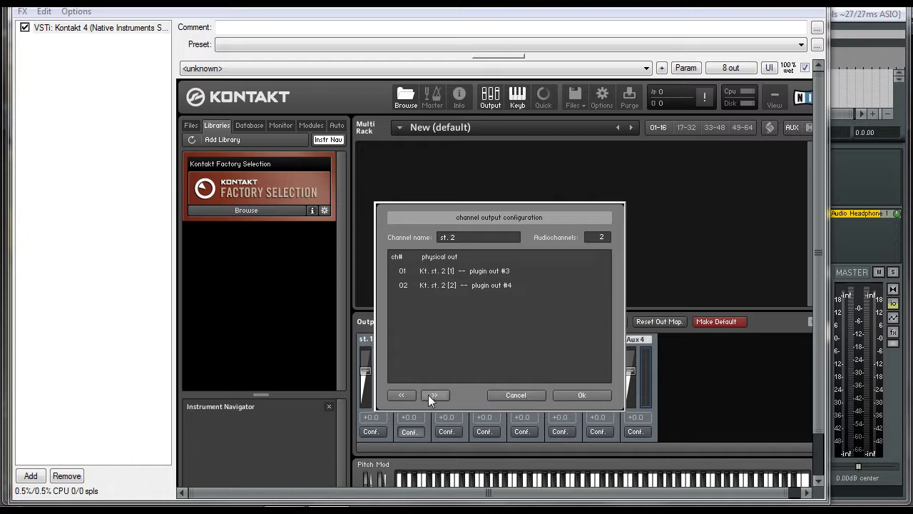
Assign Kontakt output st. 3 to Kt. st. 3 [1] and [2]
{"action": "left_click", "coordinate": [434, 394]}
{"action": "left_click", "coordinate": [443, 277]}
{"action": "left_click", "coordinate": [477, 340]}
{"action": "left_click", "coordinate": [437, 286]}
{"action": "left_click", "coordinate": [475, 355]}
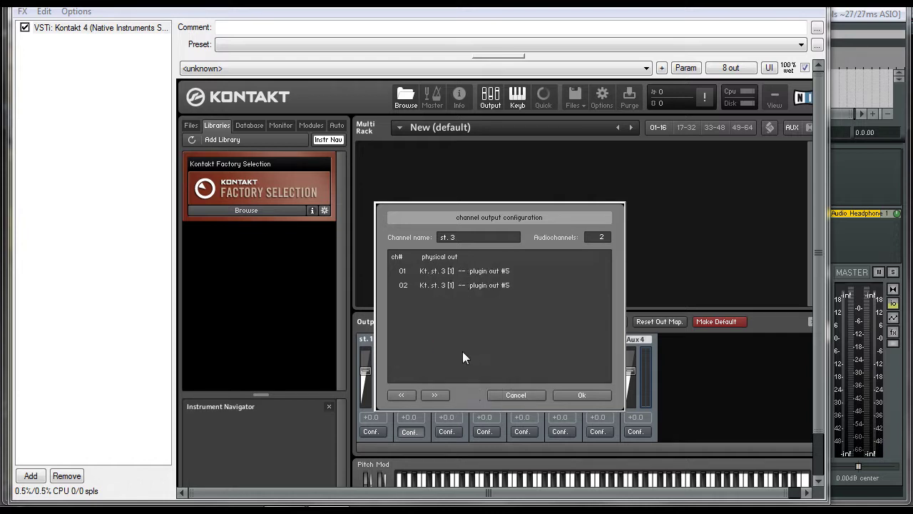
Assign st. 4 to Kt. st. 4 [1] and [2], then confirm the routing
{"action": "left_click", "coordinate": [434, 395]}
{"action": "left_click", "coordinate": [440, 278]}
{"action": "left_click", "coordinate": [471, 360]}
{"action": "left_click", "coordinate": [457, 285]}
{"action": "left_click", "coordinate": [498, 386]}
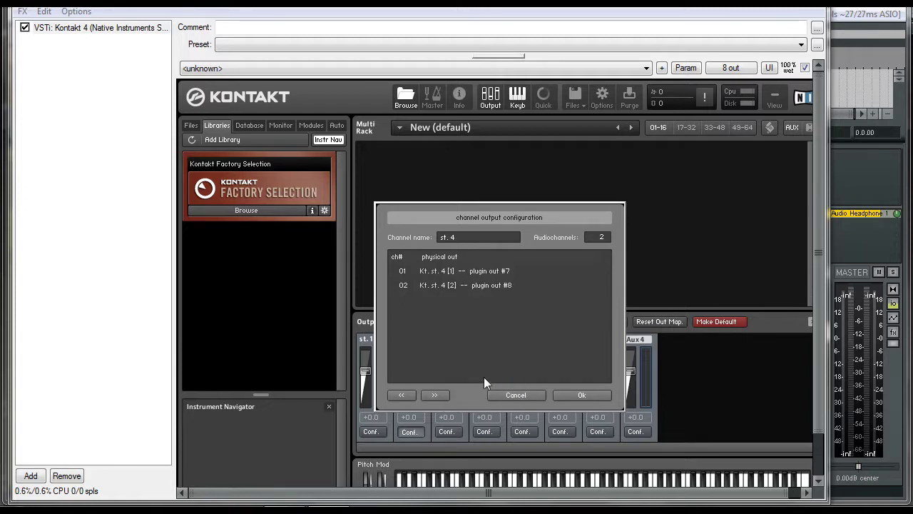
{"action": "key", "text": "Return"}
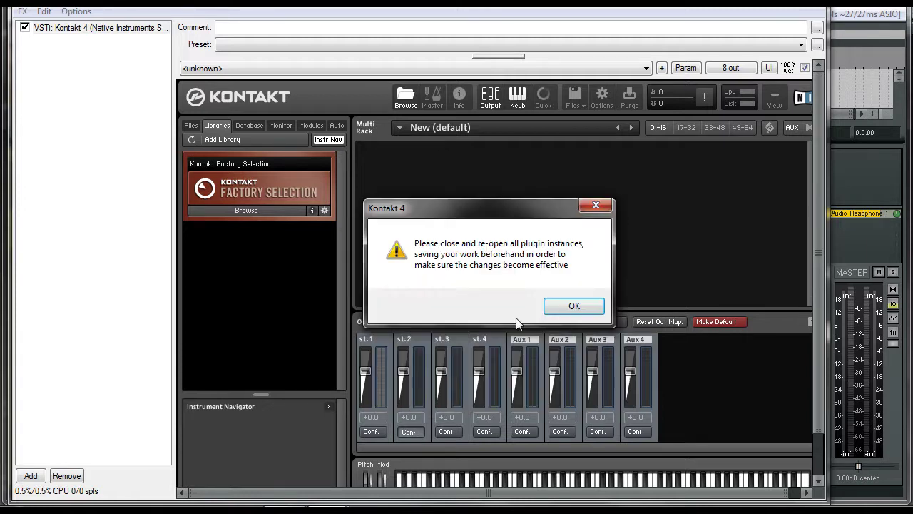
{"action": "left_click", "coordinate": [570, 307]}
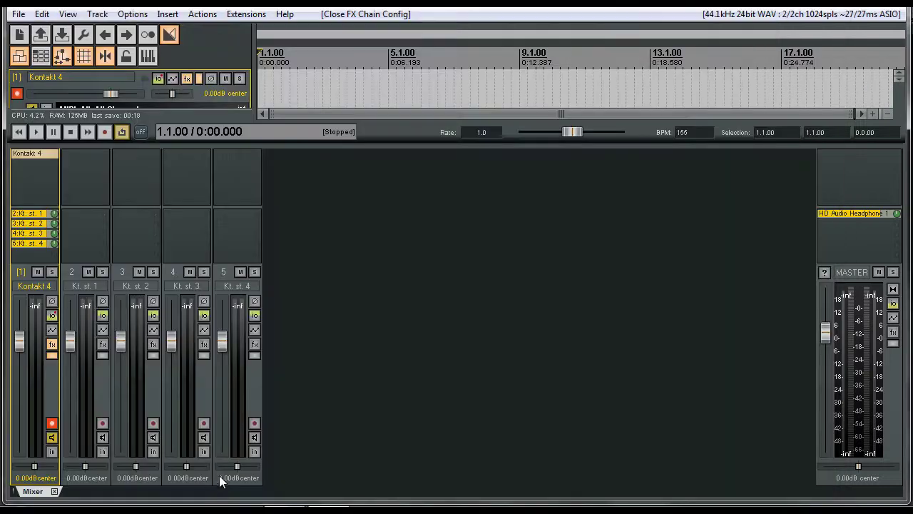
Delete the Kontakt 4 track and its four Kt. st. output tracks
{"action": "left_click", "coordinate": [226, 478]}
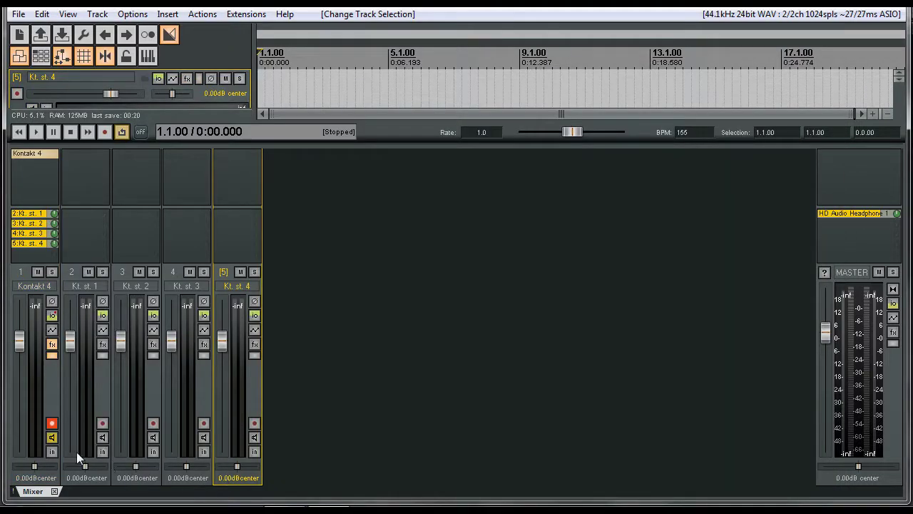
{"action": "left_click", "coordinate": [36, 479], "text": "shift"}
{"action": "key", "text": "Delete"}
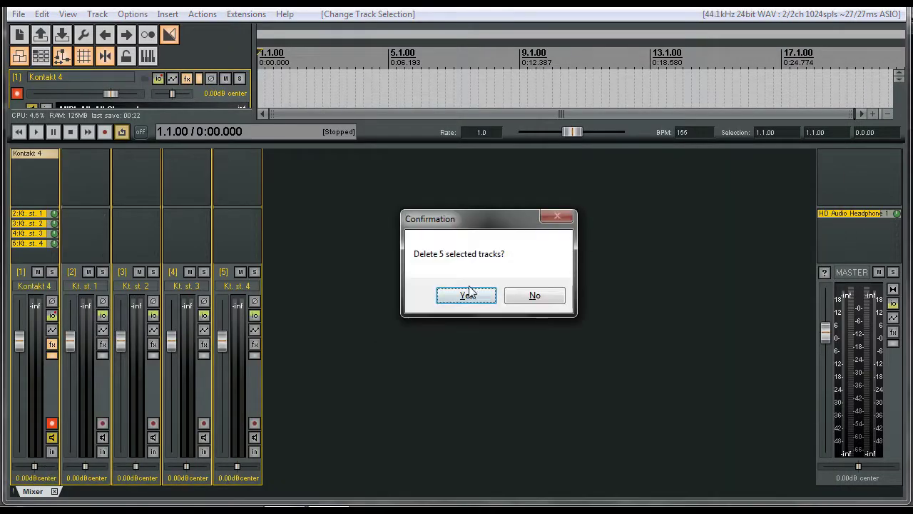
{"action": "left_click", "coordinate": [467, 295]}
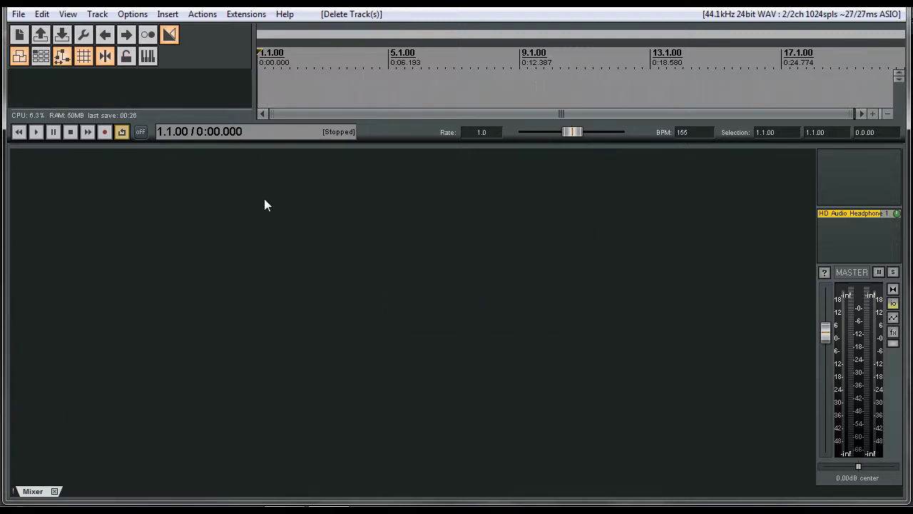
Re-insert Kontakt 4 (8 out) with routing to Kt. st. 1–4 output tracks
{"action": "left_click", "coordinate": [201, 14]}
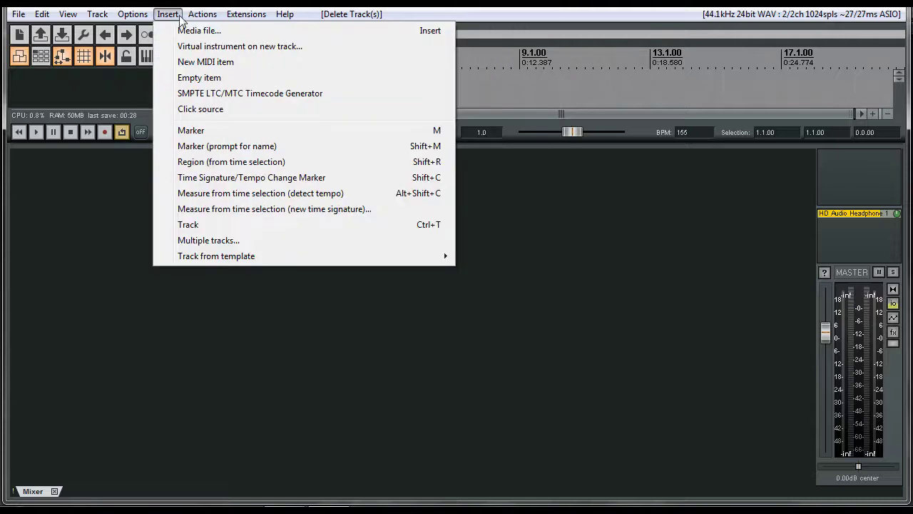
{"action": "mouse_move", "coordinate": [168, 13]}
{"action": "left_click", "coordinate": [184, 45]}
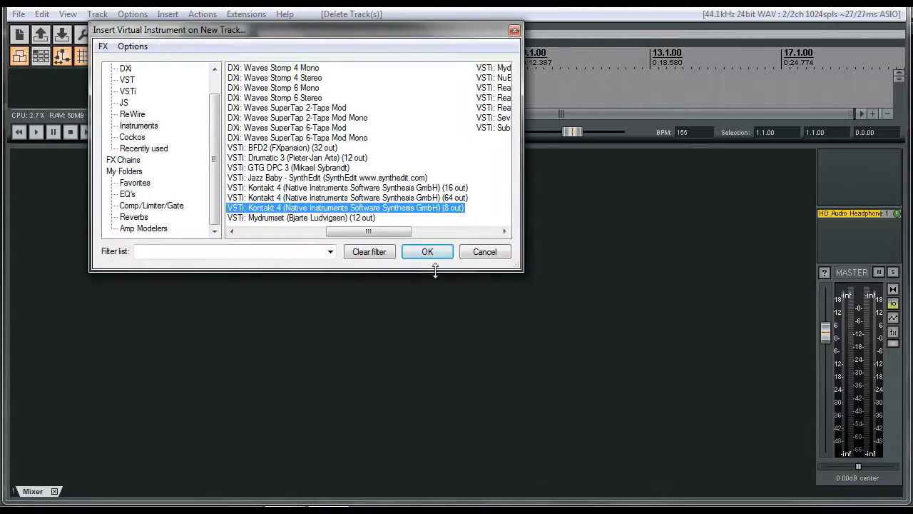
{"action": "left_click", "coordinate": [426, 252]}
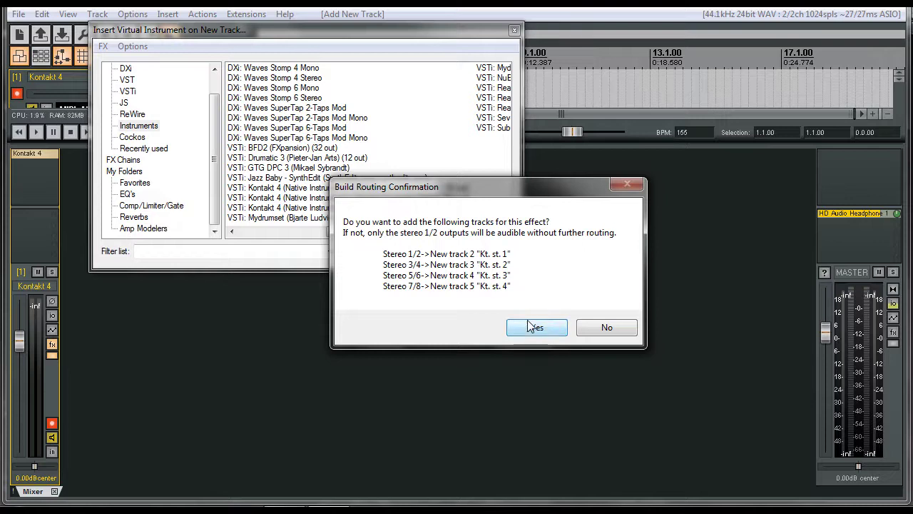
{"action": "left_click", "coordinate": [528, 327]}
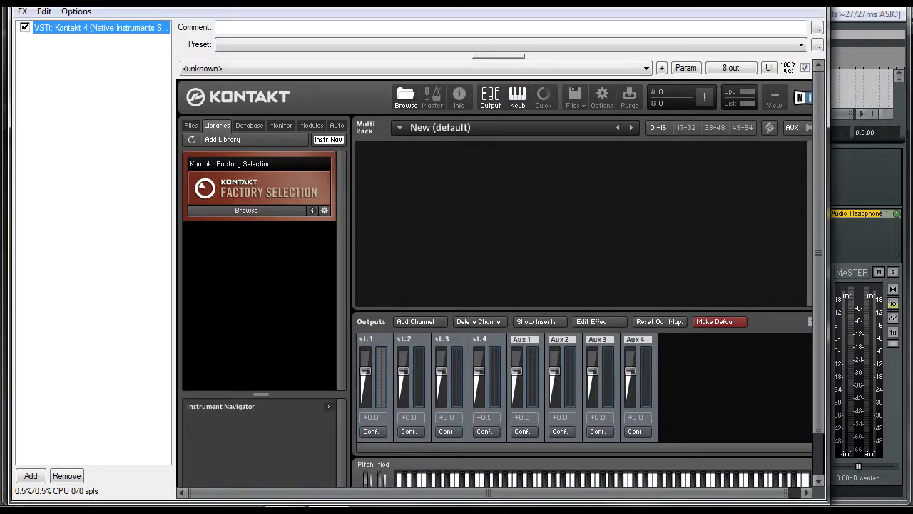
{"action": "key", "text": "Escape"}
{"action": "left_click", "coordinate": [65, 473]}
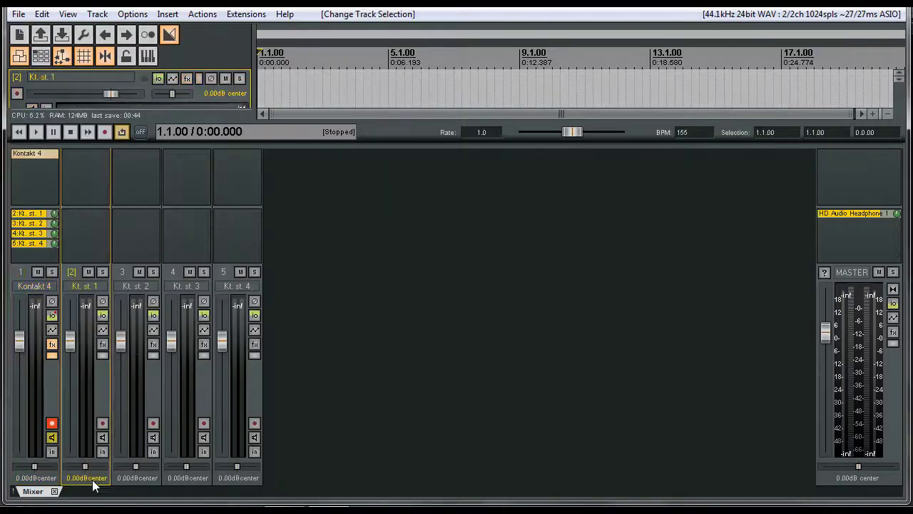
{"action": "left_click", "coordinate": [235, 471]}
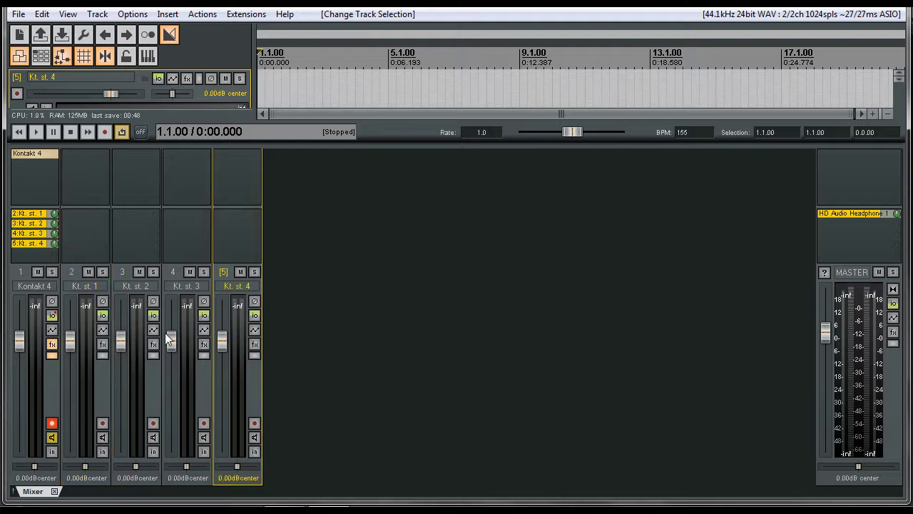
{"action": "left_click", "coordinate": [340, 391]}
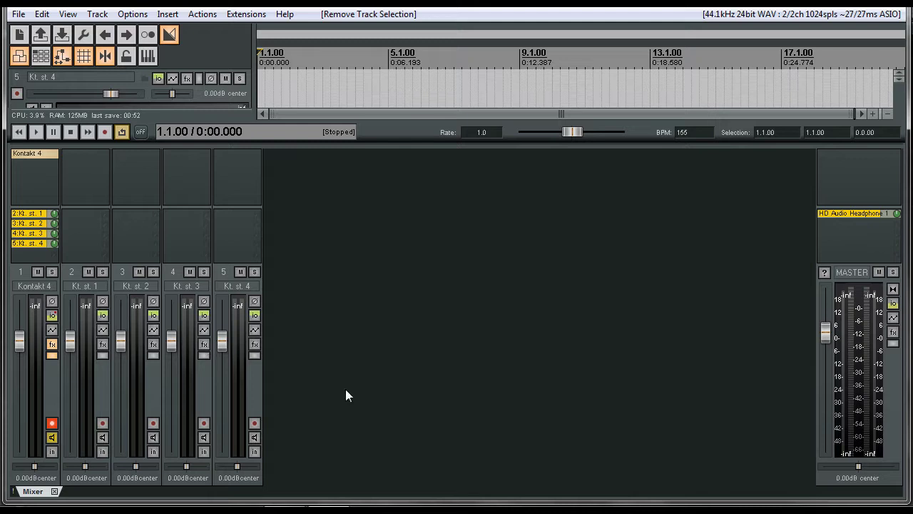
Add a Drums track and load Band's 5 - Pop Kit.nki into Kontakt on MIDI channel 1
{"action": "double_click", "coordinate": [408, 346]}
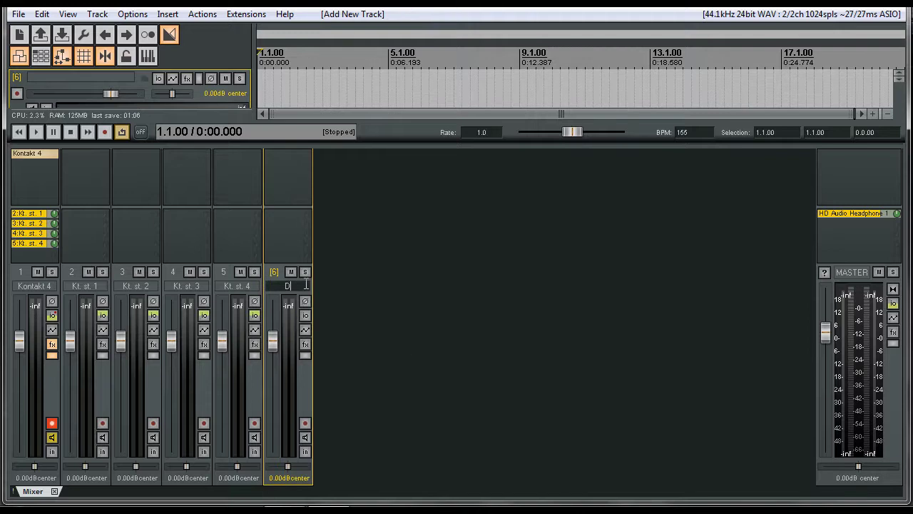
{"action": "key", "text": "Return"}
{"action": "left_click", "coordinate": [44, 155]}
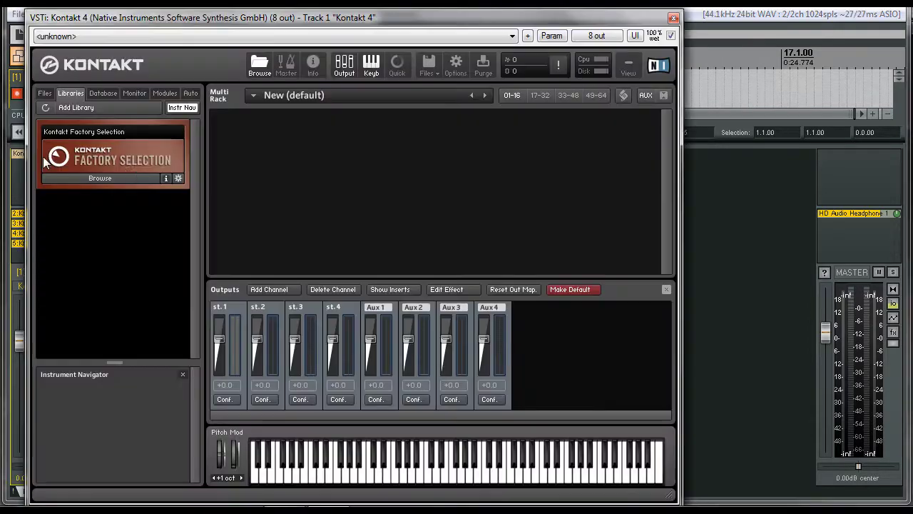
{"action": "left_click", "coordinate": [103, 178]}
{"action": "left_click", "coordinate": [69, 197]}
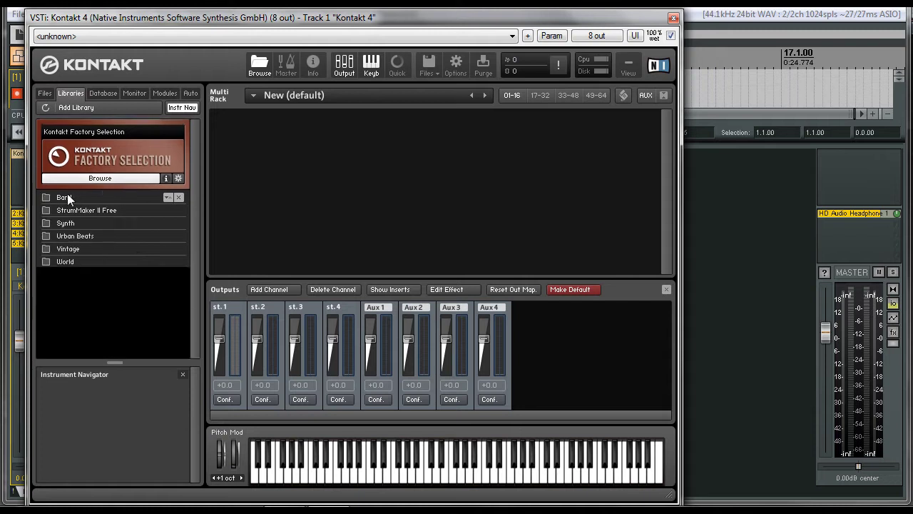
{"action": "left_click", "coordinate": [96, 178]}
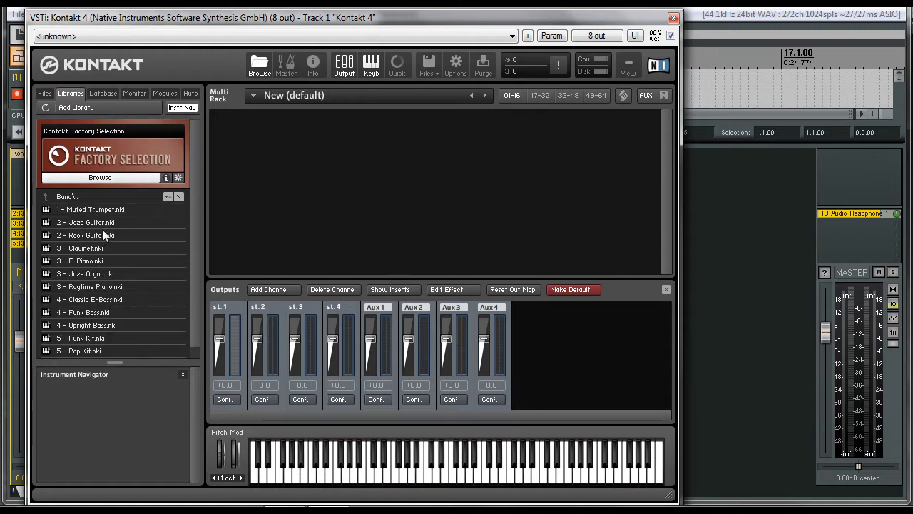
{"action": "left_click", "coordinate": [100, 338]}
{"action": "left_click", "coordinate": [92, 350]}
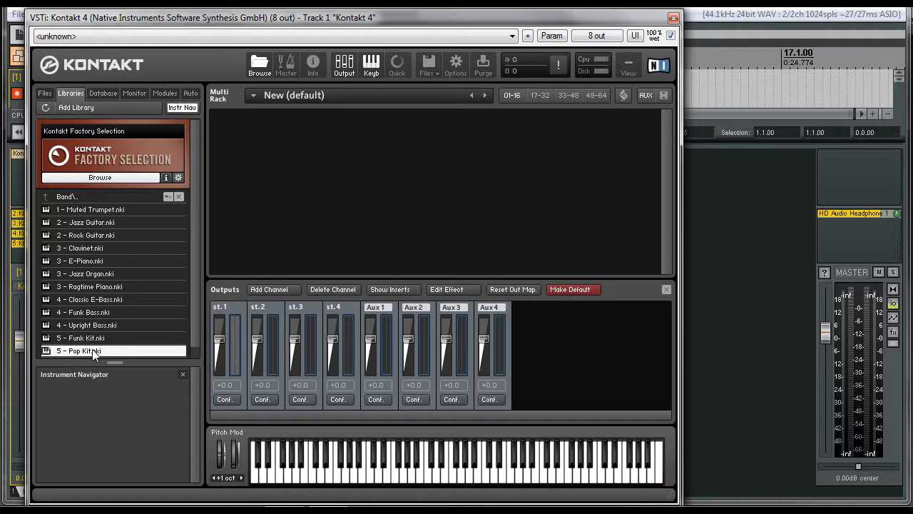
{"action": "double_click", "coordinate": [92, 351]}
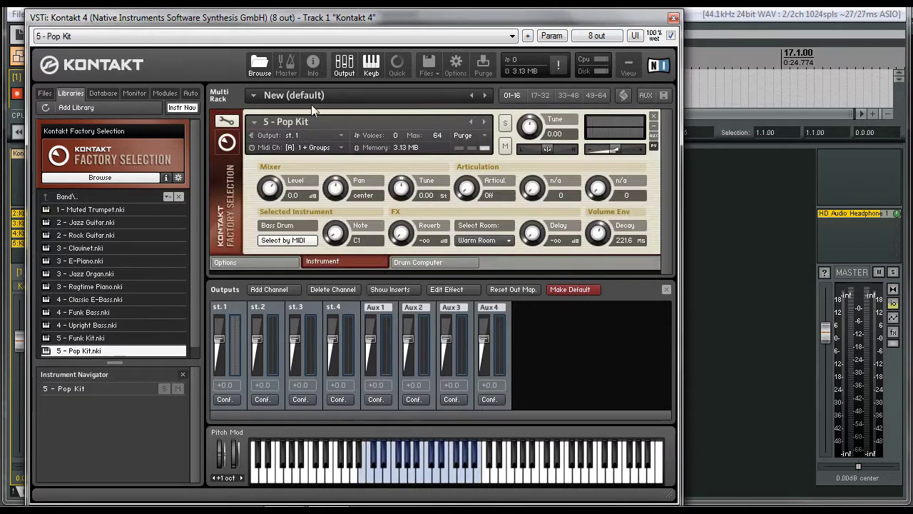
{"action": "left_click", "coordinate": [280, 150]}
{"action": "mouse_move", "coordinate": [314, 174]}
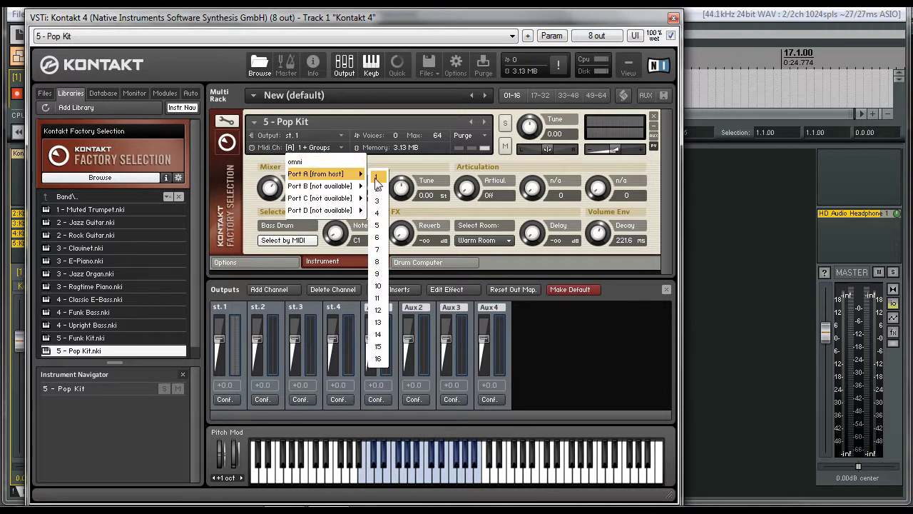
{"action": "left_click", "coordinate": [376, 180]}
Add a send from Drums to 1: Kontakt 4 with audio set to None
{"action": "left_click", "coordinate": [673, 17]}
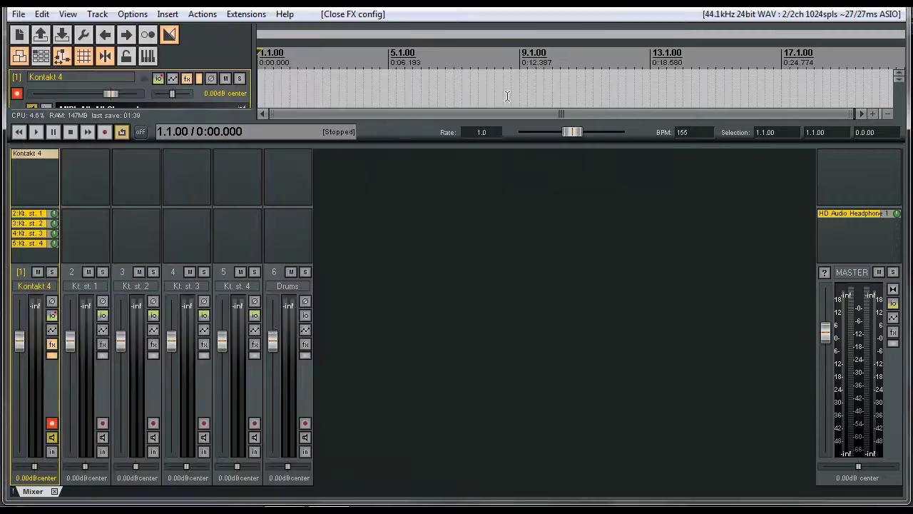
{"action": "left_click", "coordinate": [296, 217]}
{"action": "left_click", "coordinate": [296, 214]}
{"action": "left_click", "coordinate": [366, 307]}
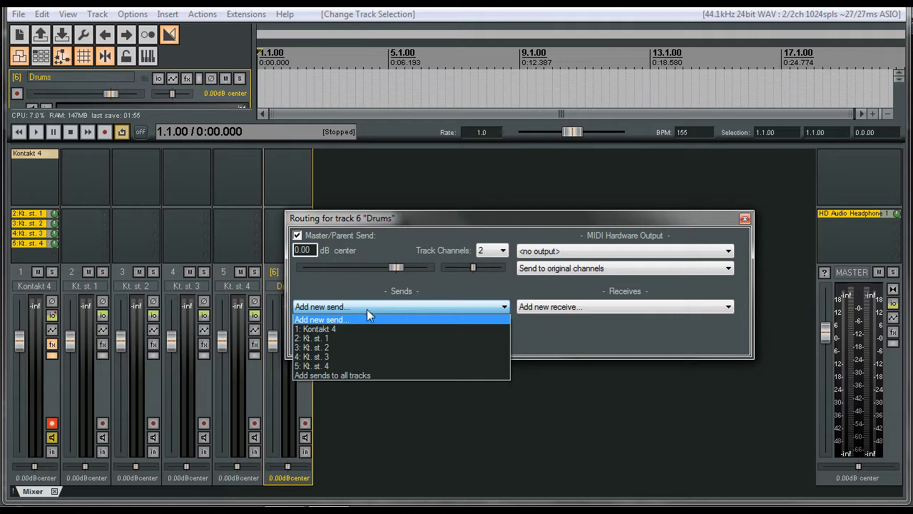
{"action": "left_click", "coordinate": [329, 328]}
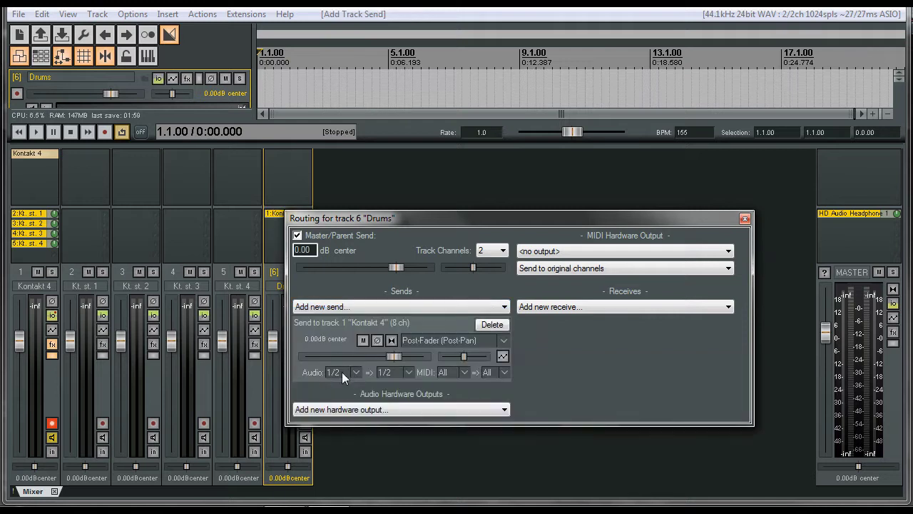
{"action": "left_click", "coordinate": [356, 373]}
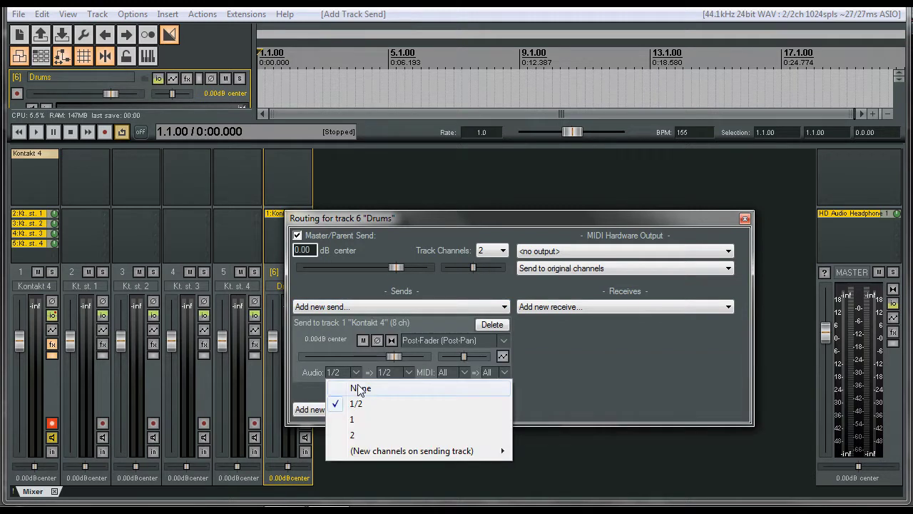
{"action": "left_click", "coordinate": [360, 389]}
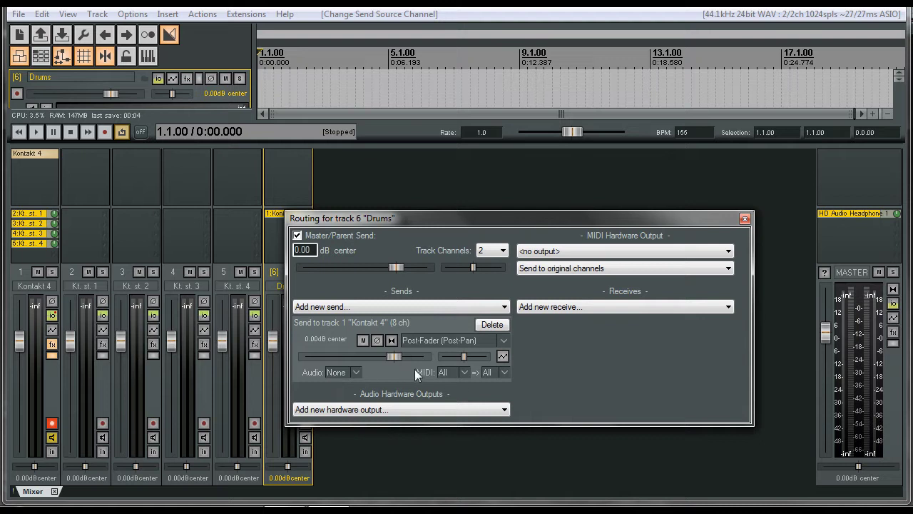
Set the send's MIDI destination to channel 1 and reopen Kontakt to check
{"action": "left_click_drag", "start_coordinate": [442, 223], "coordinate": [490, 191]}
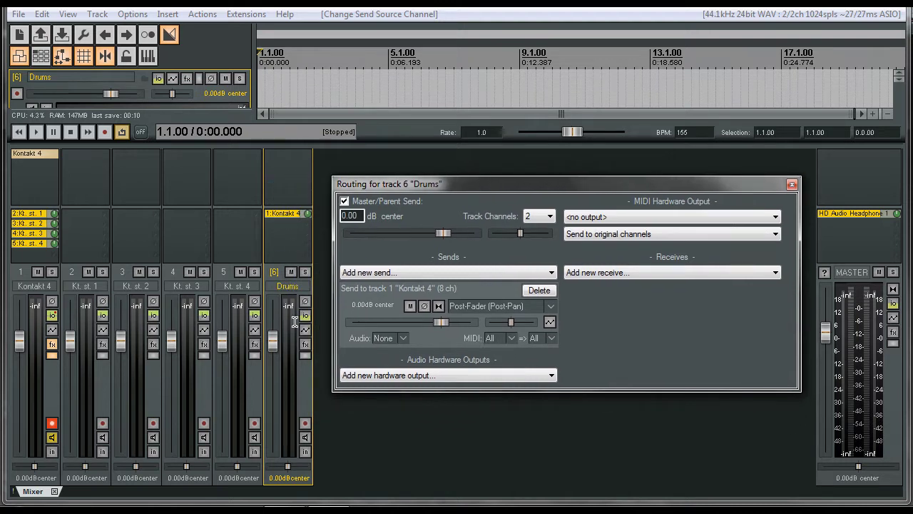
{"action": "left_click", "coordinate": [553, 337]}
{"action": "left_click", "coordinate": [563, 98]}
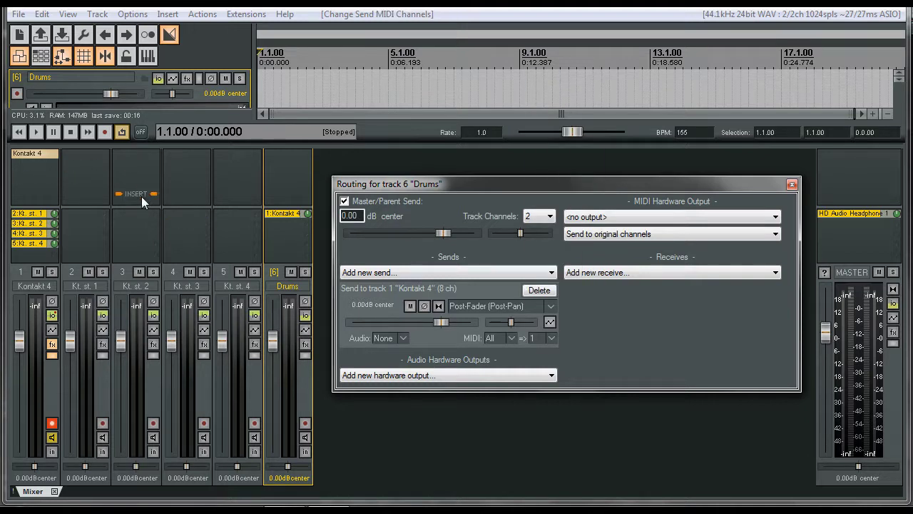
{"action": "left_click_drag", "start_coordinate": [436, 181], "coordinate": [545, 250]}
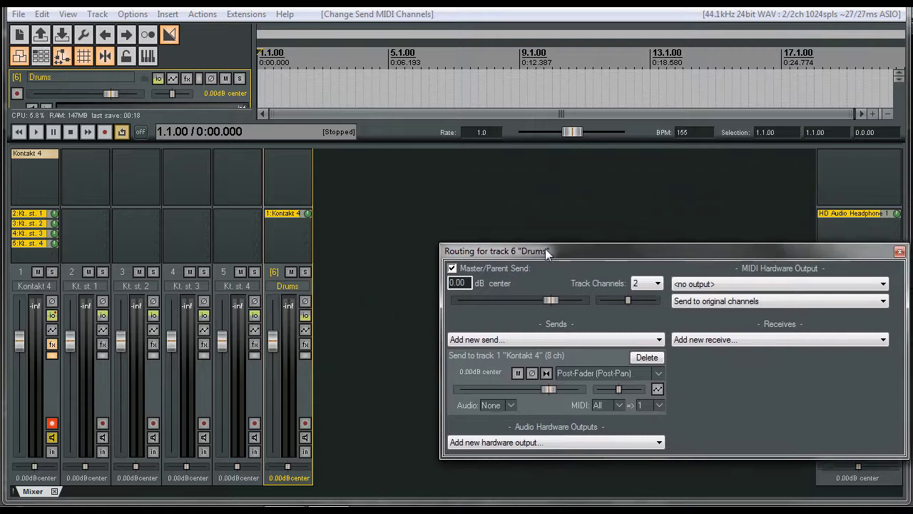
{"action": "left_click", "coordinate": [29, 153]}
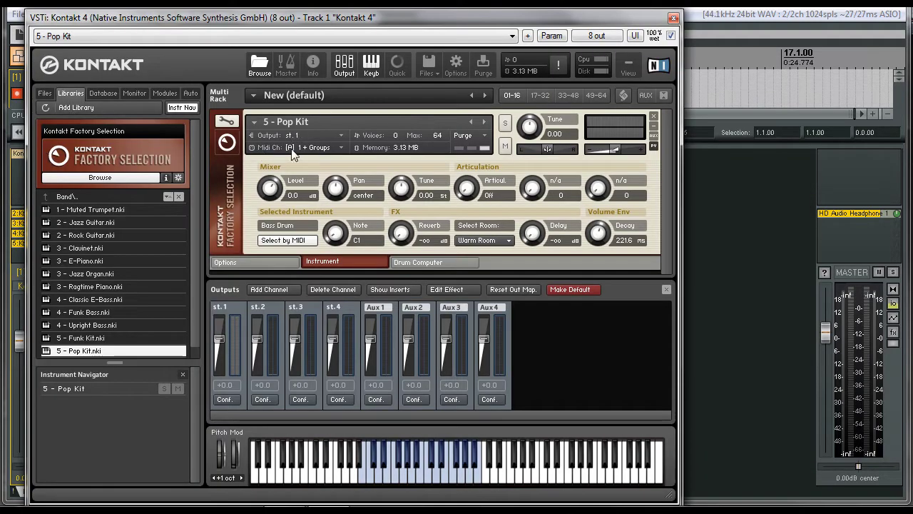
Close Kontakt, add a new MIDI item on Drums, and audition the C2 and E2 drum sounds
{"action": "left_click", "coordinate": [673, 18]}
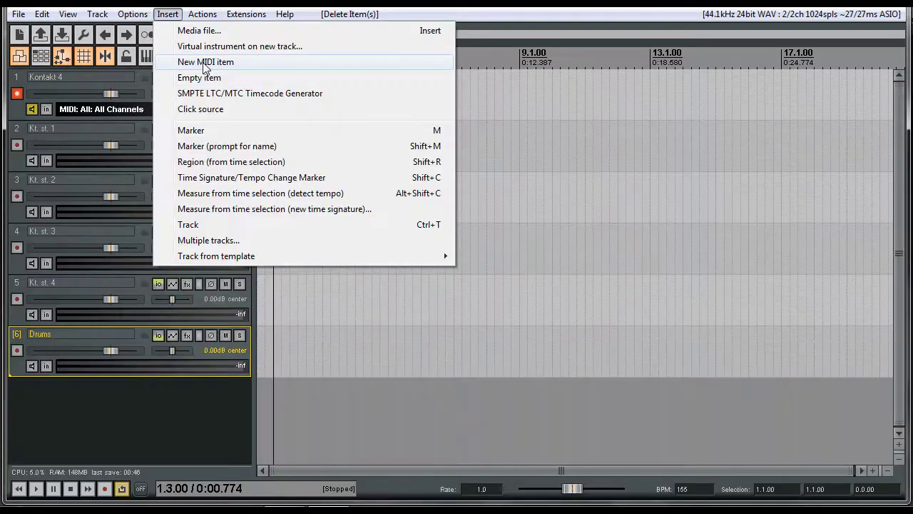
{"action": "left_click", "coordinate": [203, 62]}
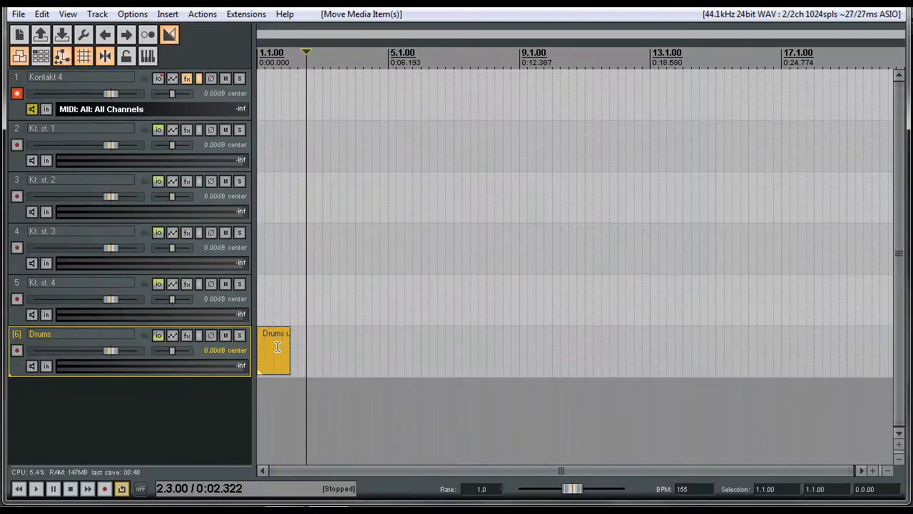
{"action": "double_click", "coordinate": [279, 347]}
{"action": "left_click", "coordinate": [86, 294]}
{"action": "left_click", "coordinate": [85, 266]}
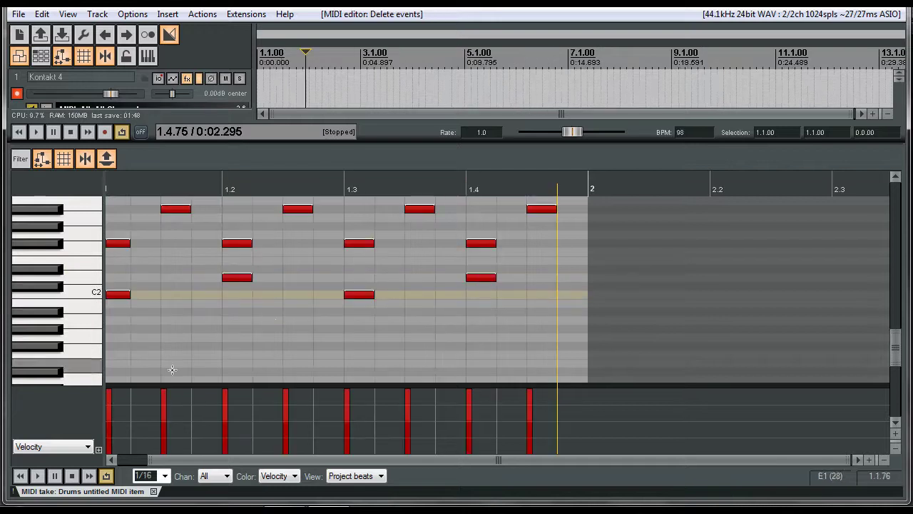
Play back the drum pattern and switch the view to the mixer
{"action": "key", "text": "space"}
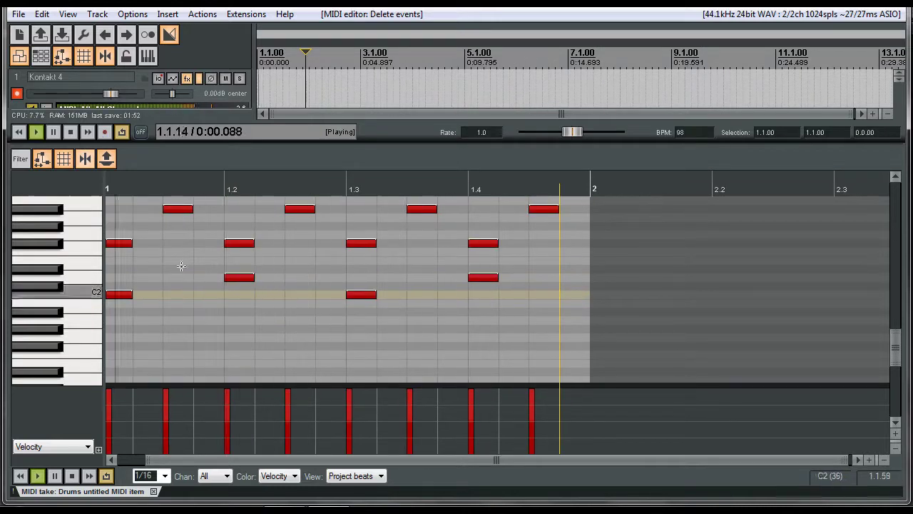
{"action": "left_click", "coordinate": [68, 13]}
{"action": "left_click", "coordinate": [96, 39]}
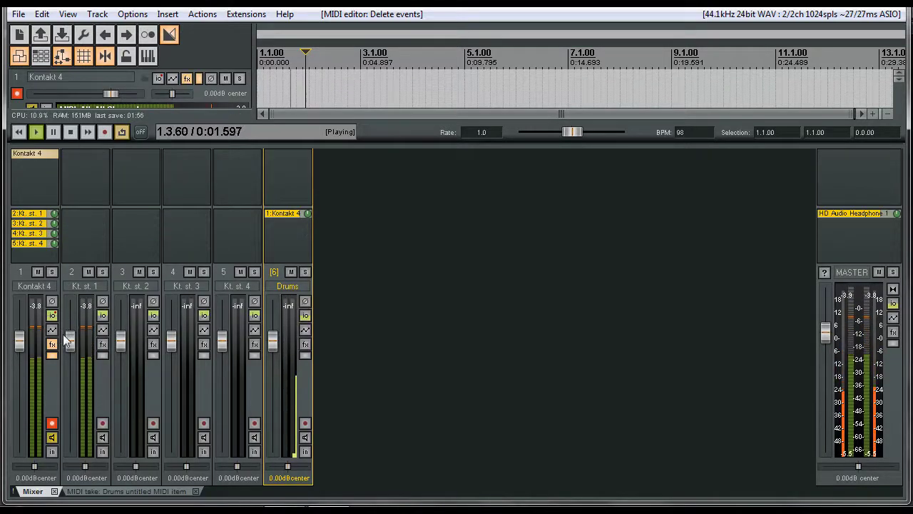
Lower Kt. st. 1 and set Kt. st. 2 to -7.41 dB, trying the Pop Kit on st. 2 before returning it to st. 1
{"action": "left_click_drag", "start_coordinate": [70, 343], "coordinate": [70, 389]}
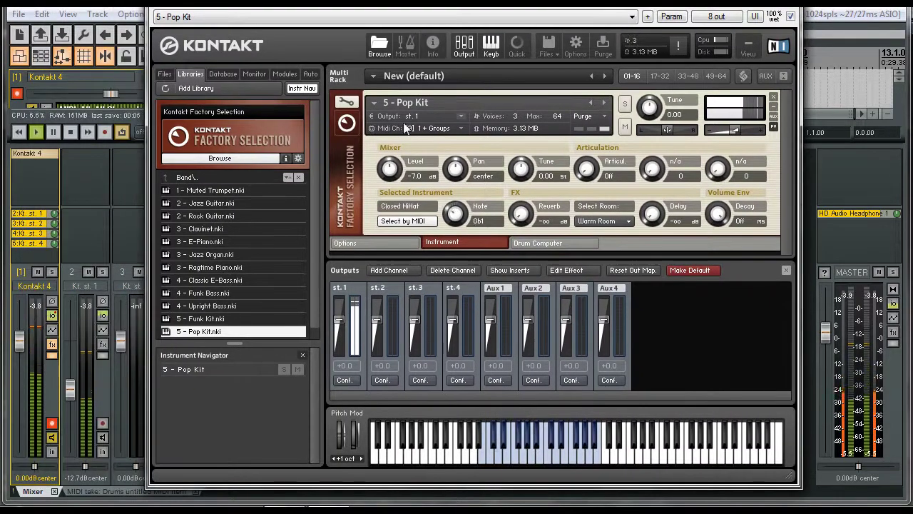
{"action": "left_click", "coordinate": [461, 115]}
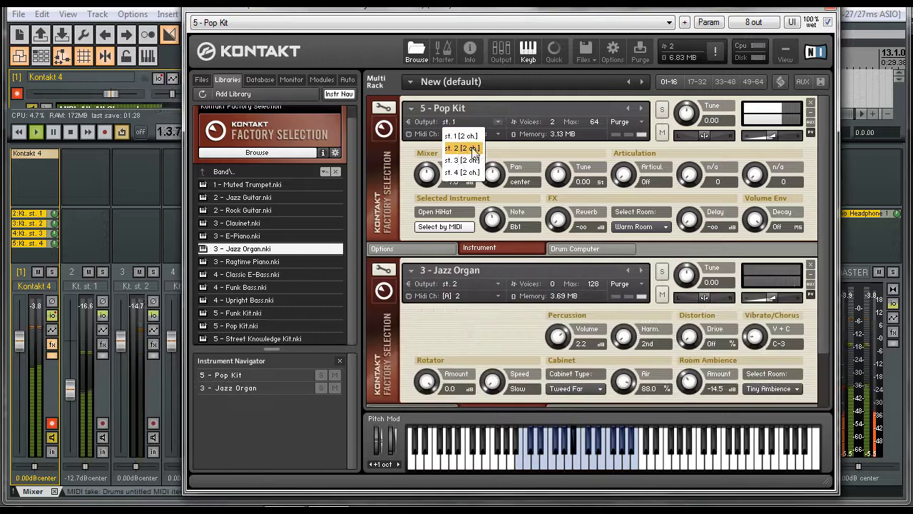
{"action": "left_click", "coordinate": [437, 147]}
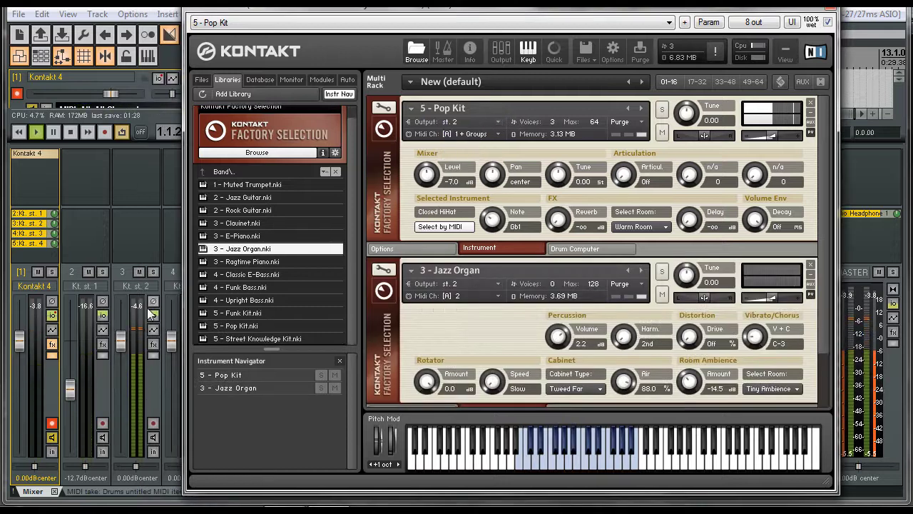
{"action": "left_click_drag", "start_coordinate": [120, 340], "coordinate": [121, 378]}
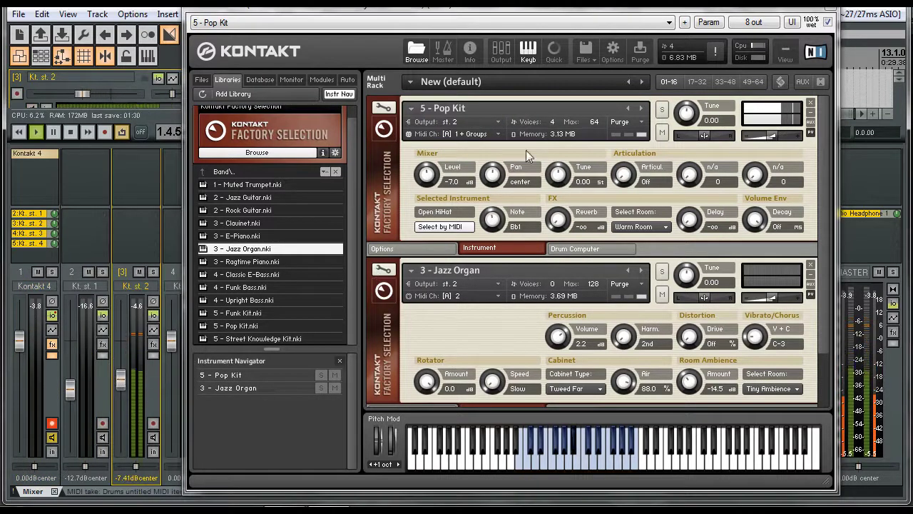
{"action": "left_click", "coordinate": [474, 122]}
{"action": "left_click", "coordinate": [477, 137]}
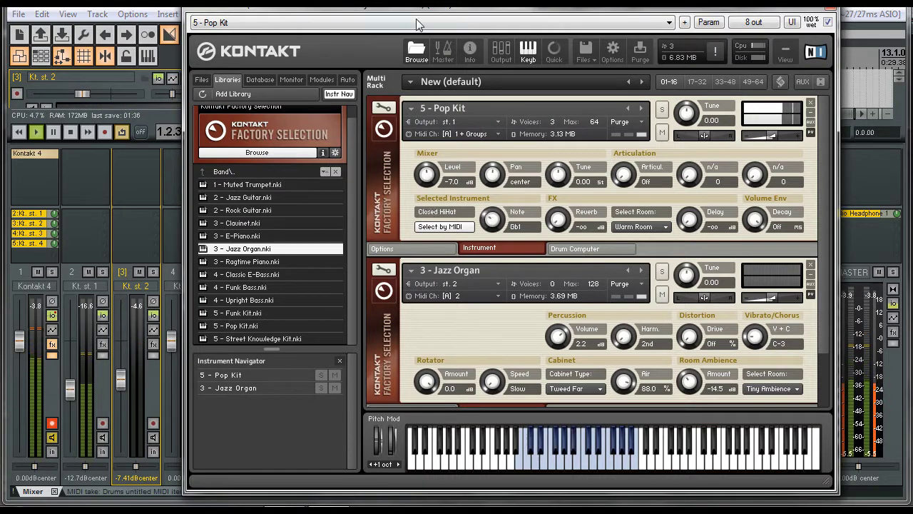
Hide the mixer, close the note editor and Kontakt window, and stop playback
{"action": "left_click_drag", "start_coordinate": [428, 4], "coordinate": [417, 198]}
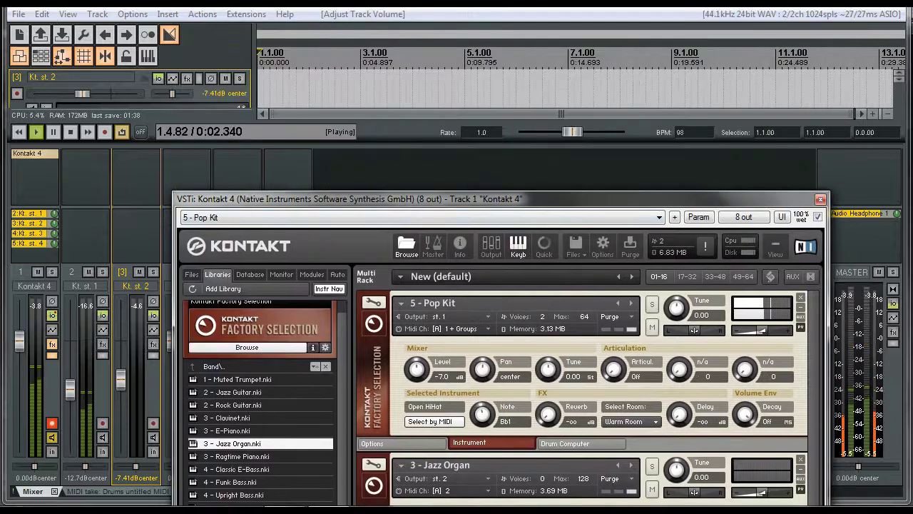
{"action": "left_click", "coordinate": [68, 14]}
{"action": "left_click", "coordinate": [100, 33]}
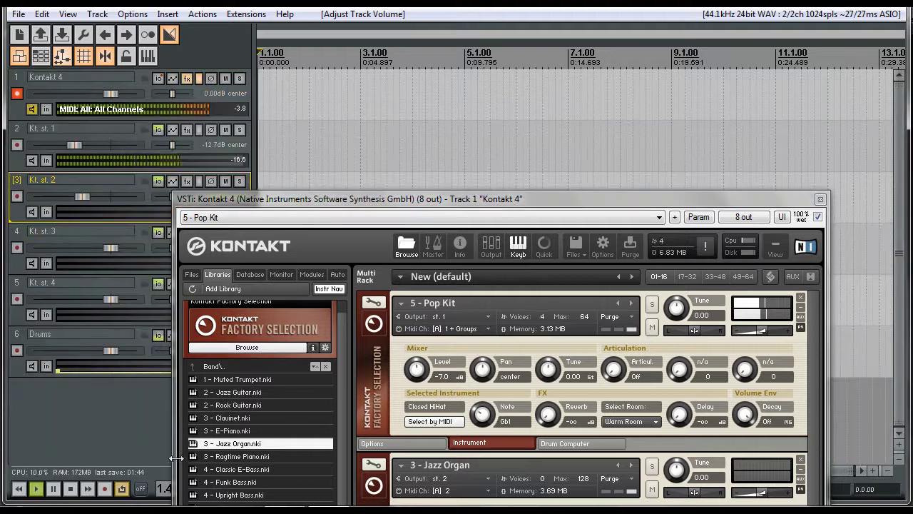
{"action": "left_click", "coordinate": [153, 491]}
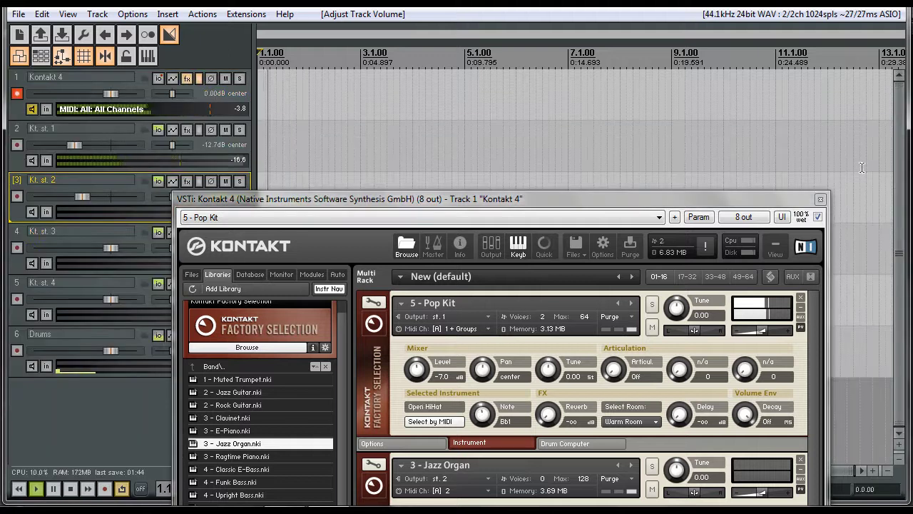
{"action": "left_click", "coordinate": [820, 199]}
{"action": "key", "text": "space"}
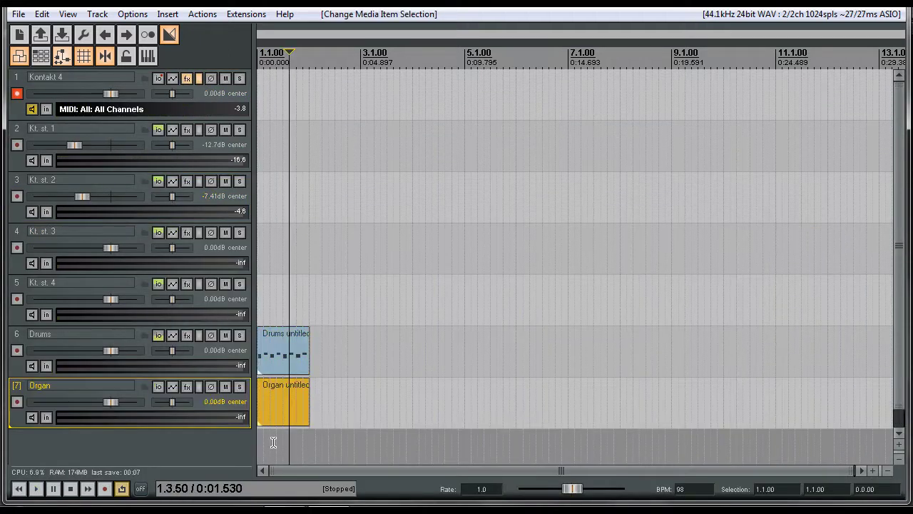
Add an Organ send to 1: Kontakt 4 with Audio set to None and MIDI destination channel 2
{"action": "left_click", "coordinate": [160, 386]}
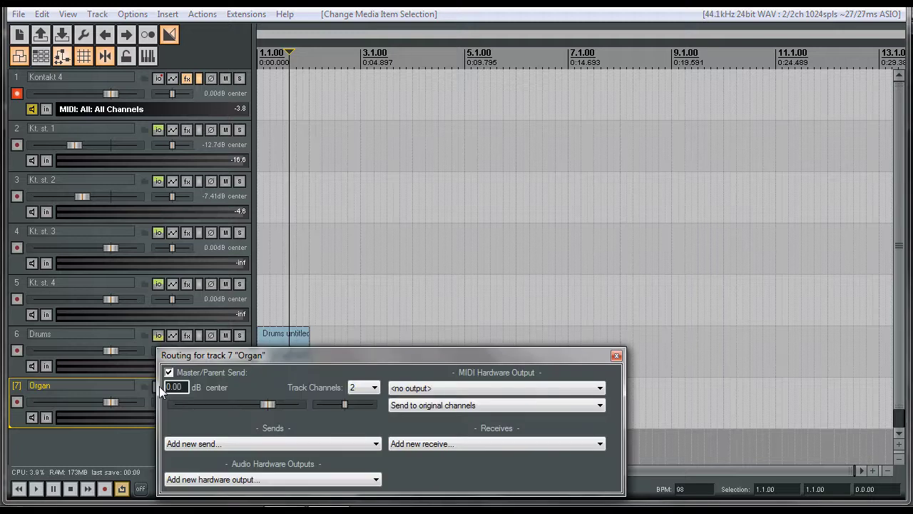
{"action": "left_click_drag", "start_coordinate": [182, 358], "coordinate": [293, 183]}
{"action": "left_click", "coordinate": [394, 267]}
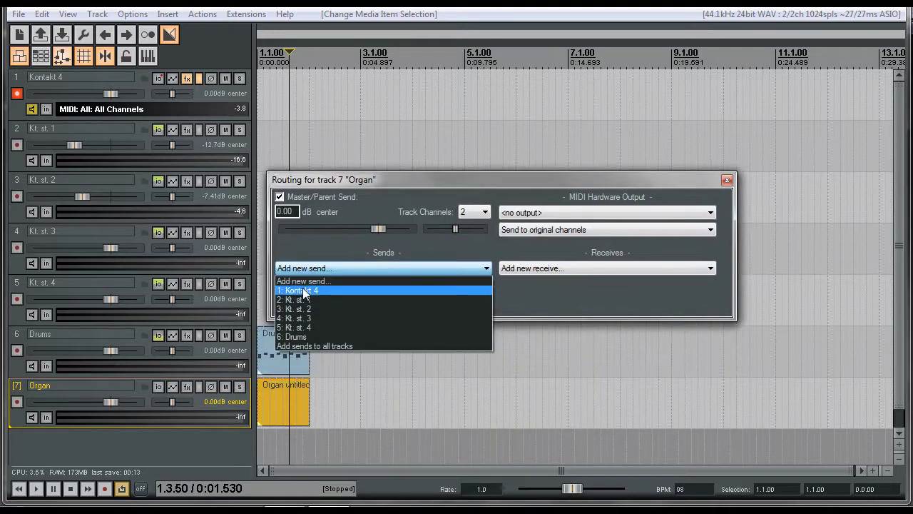
{"action": "left_click", "coordinate": [304, 290]}
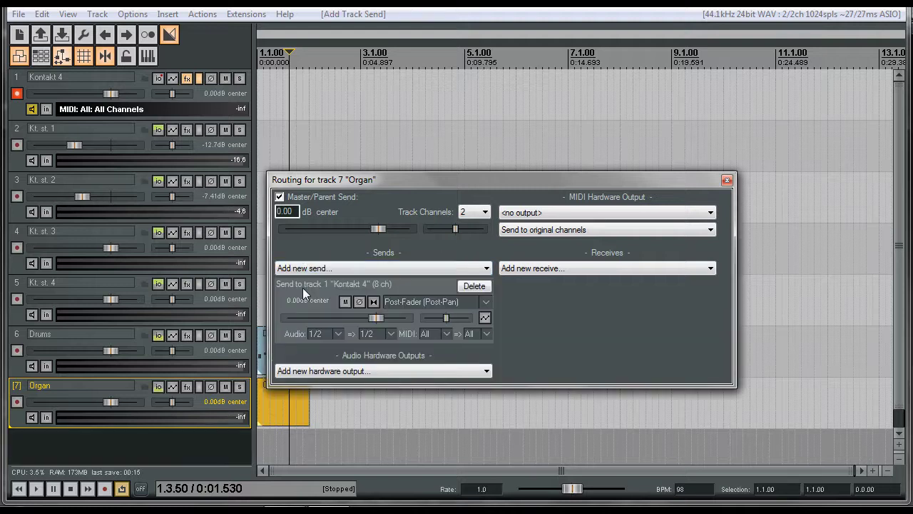
{"action": "left_click", "coordinate": [341, 333]}
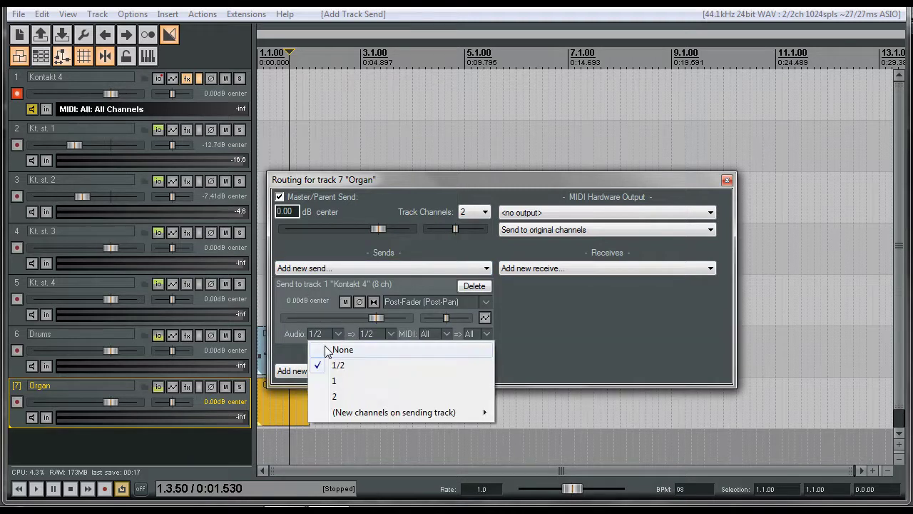
{"action": "left_click", "coordinate": [328, 350]}
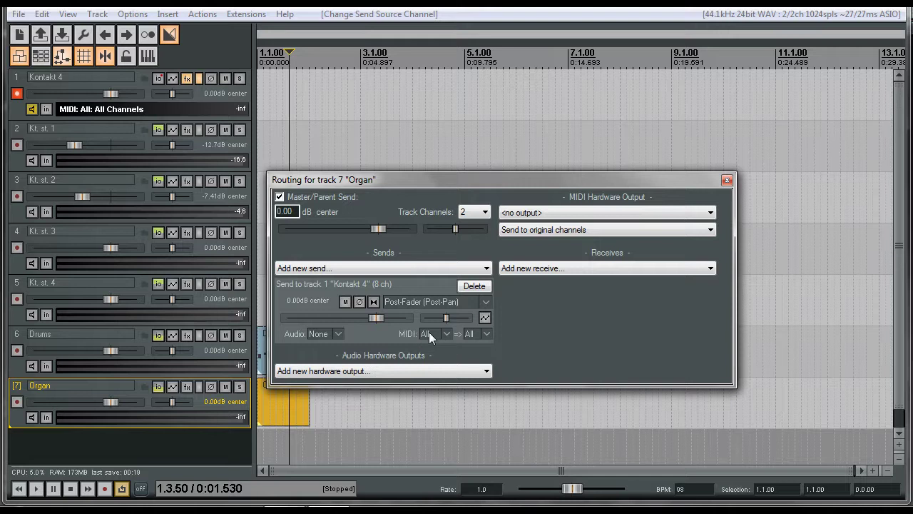
{"action": "left_click", "coordinate": [482, 335]}
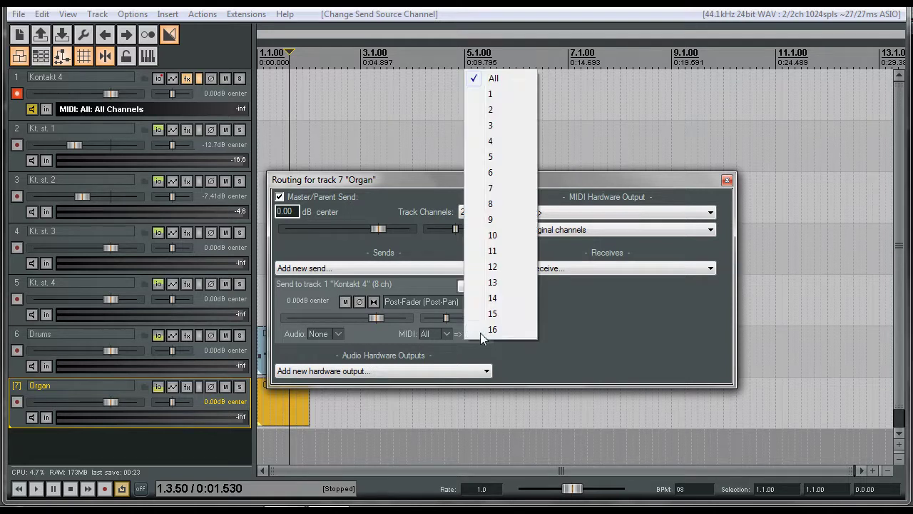
{"action": "left_click", "coordinate": [497, 110]}
{"action": "left_click", "coordinate": [726, 181]}
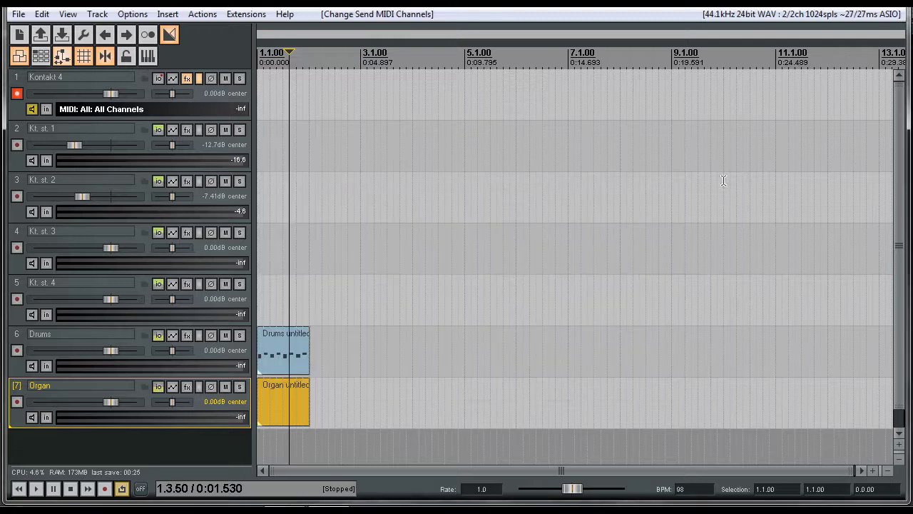
Add C2 and C3 notes to the Organ item, shorten both to end at beat 1.4, and close the editor
{"action": "double_click", "coordinate": [290, 402]}
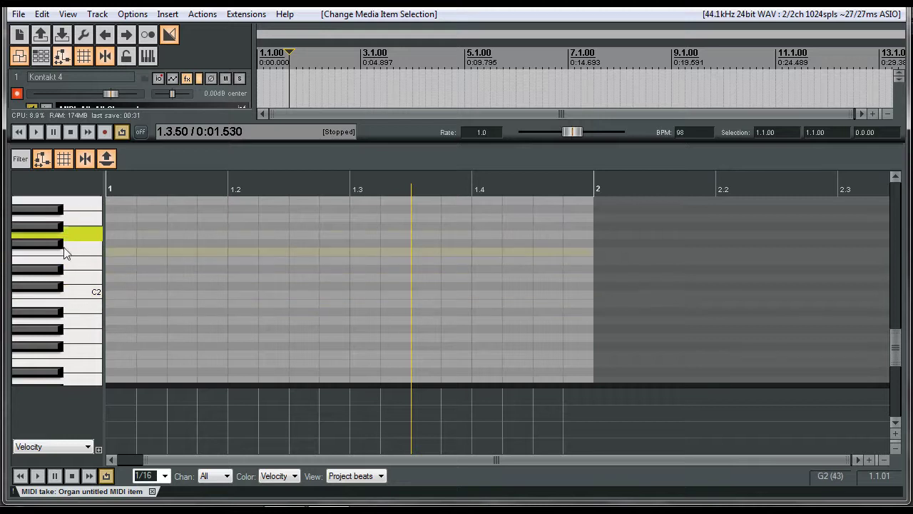
{"action": "left_click_drag", "start_coordinate": [64, 250], "coordinate": [79, 292]}
{"action": "key", "text": "space"}
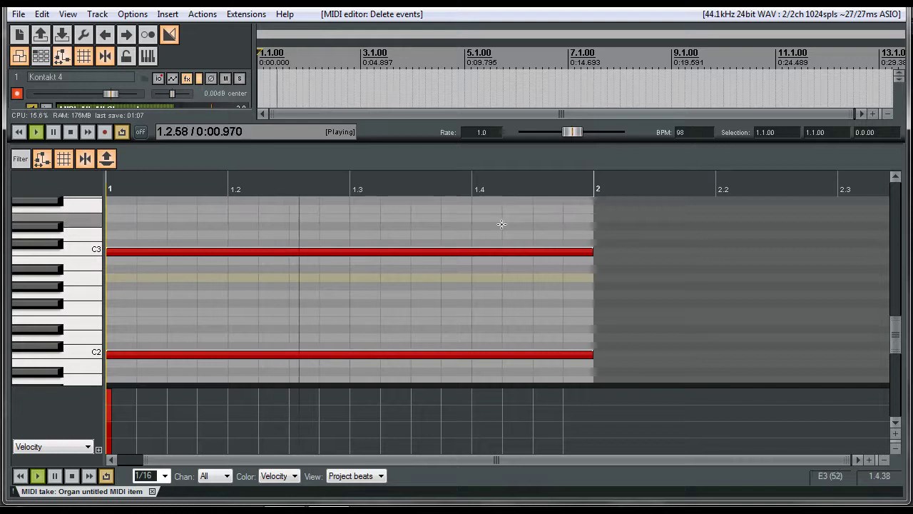
{"action": "left_click_drag", "start_coordinate": [592, 251], "coordinate": [467, 254]}
{"action": "left_click_drag", "start_coordinate": [592, 355], "coordinate": [473, 355]}
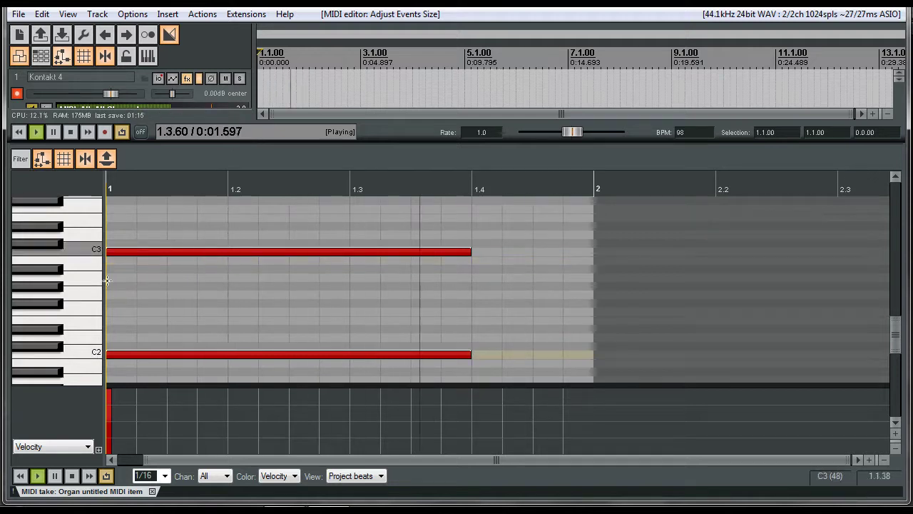
{"action": "left_click", "coordinate": [152, 491]}
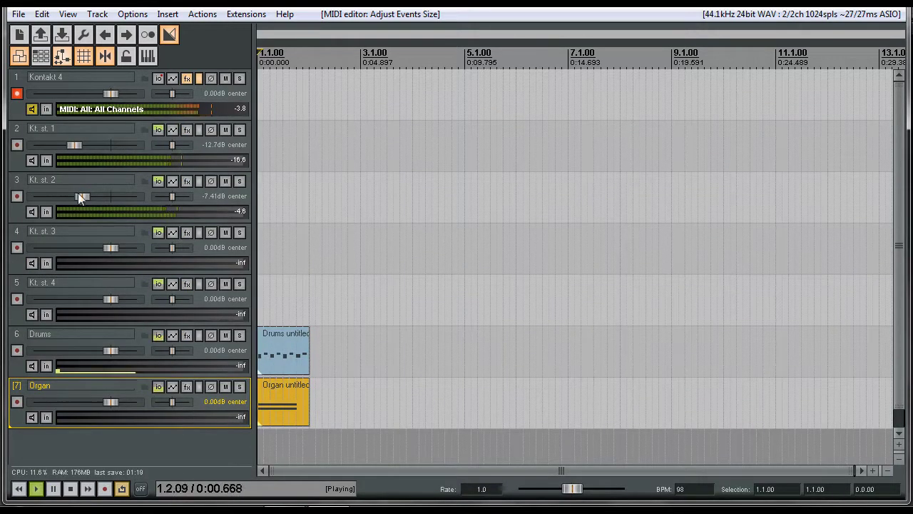
Drag the Kt. st. 2 volume fader down to -22.6 dB and stop playback
{"action": "left_click_drag", "start_coordinate": [82, 197], "coordinate": [64, 195]}
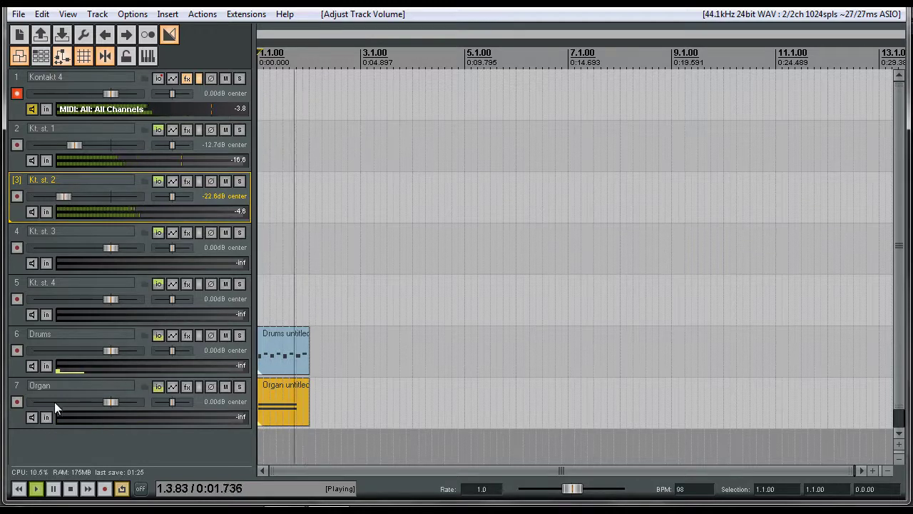
{"action": "key", "text": "space"}
{"action": "scroll", "coordinate": [115, 427], "scroll_direction": "down", "scroll_amount": 1}
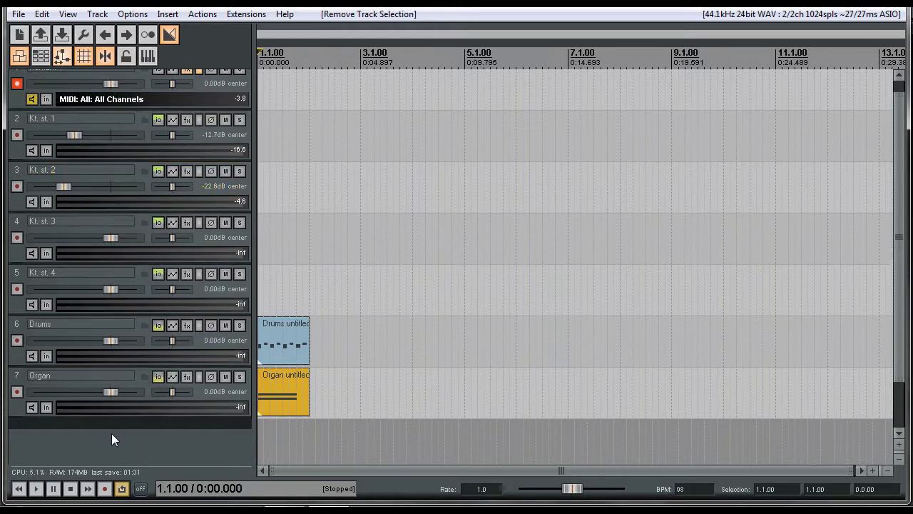
Add a new track below Organ and name it Bass
{"action": "double_click", "coordinate": [111, 434]}
{"action": "double_click", "coordinate": [49, 424]}
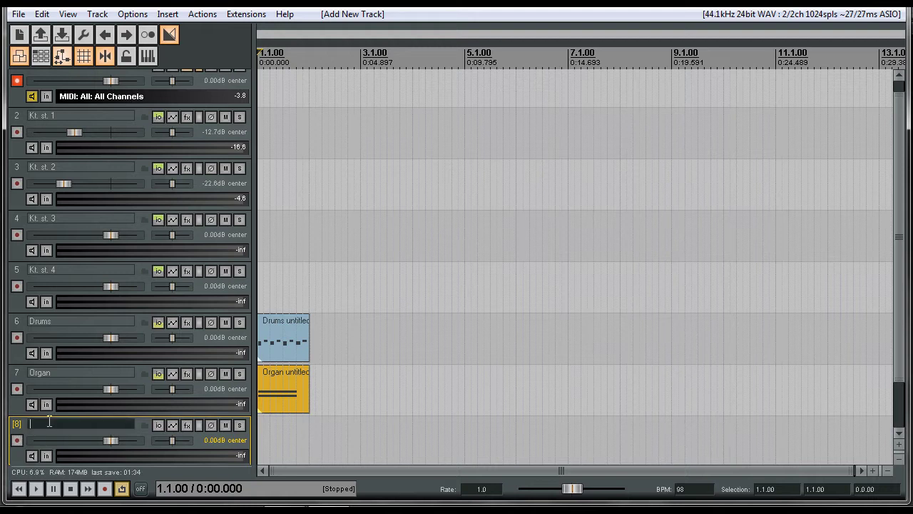
{"action": "key", "text": "Return"}
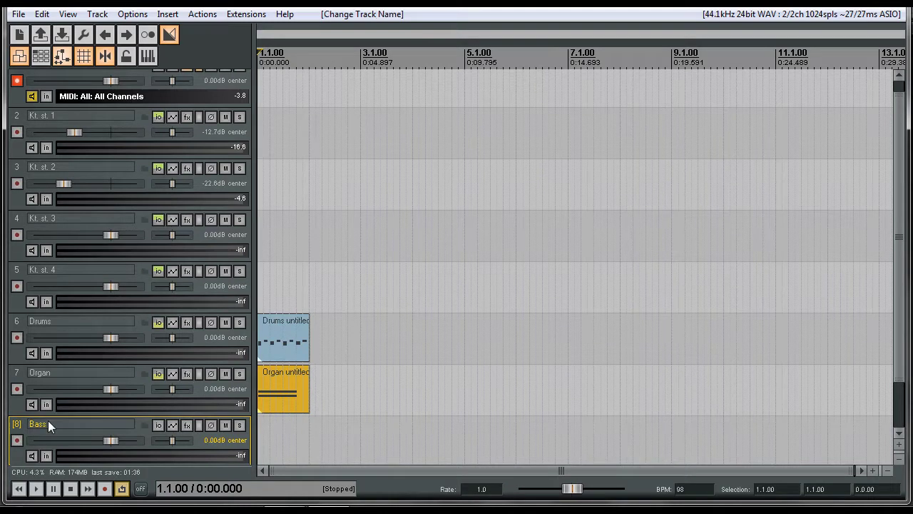
Send Bass to Kontakt 4 with Audio None and MIDI channel 3, then open Kontakt on track 1
{"action": "left_click", "coordinate": [158, 424]}
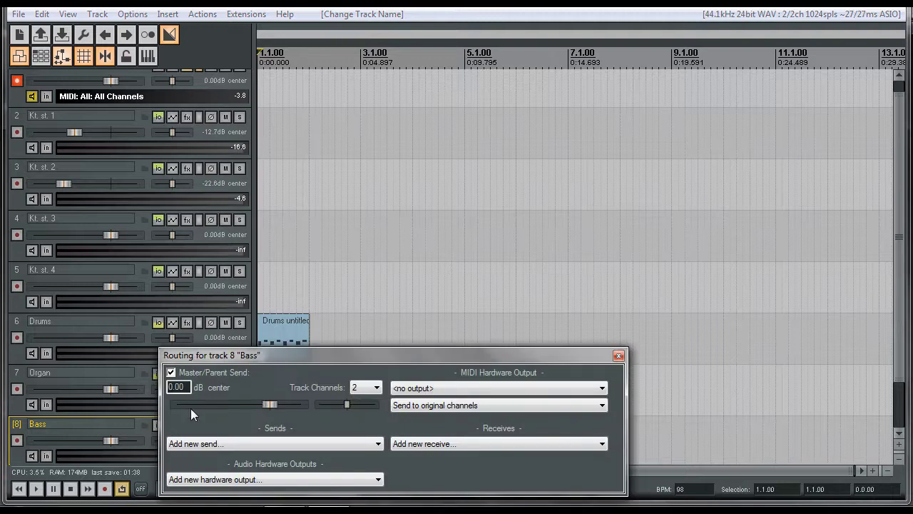
{"action": "left_click", "coordinate": [249, 443]}
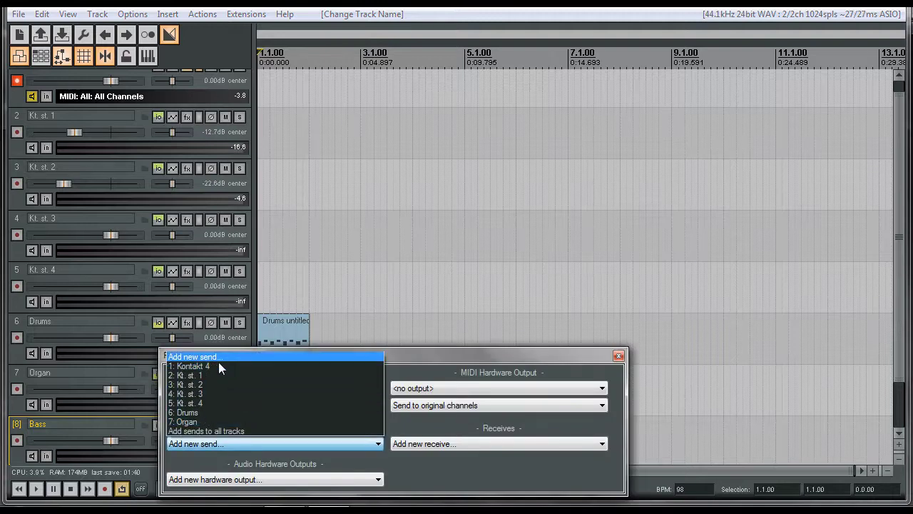
{"action": "left_click", "coordinate": [218, 365]}
{"action": "left_click", "coordinate": [230, 443]}
{"action": "left_click", "coordinate": [230, 375]}
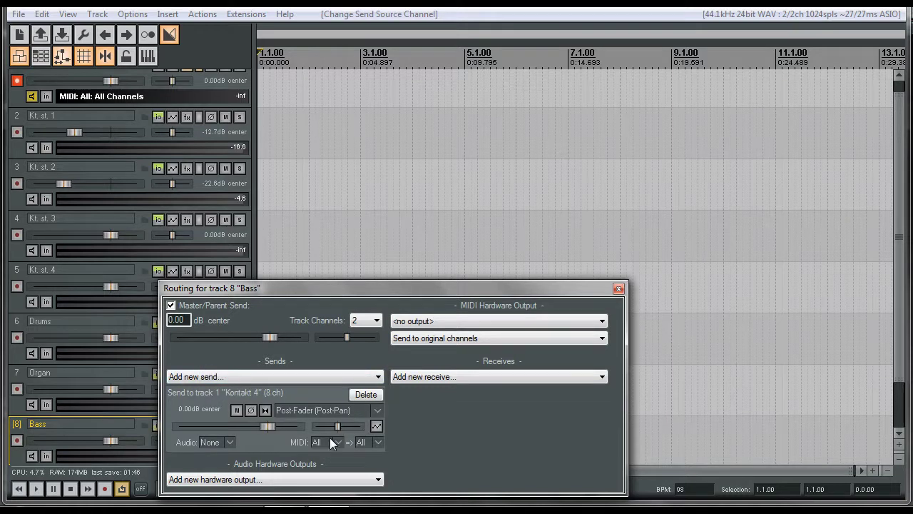
{"action": "left_click", "coordinate": [367, 443]}
{"action": "left_click", "coordinate": [386, 438]}
{"action": "left_click", "coordinate": [378, 443]}
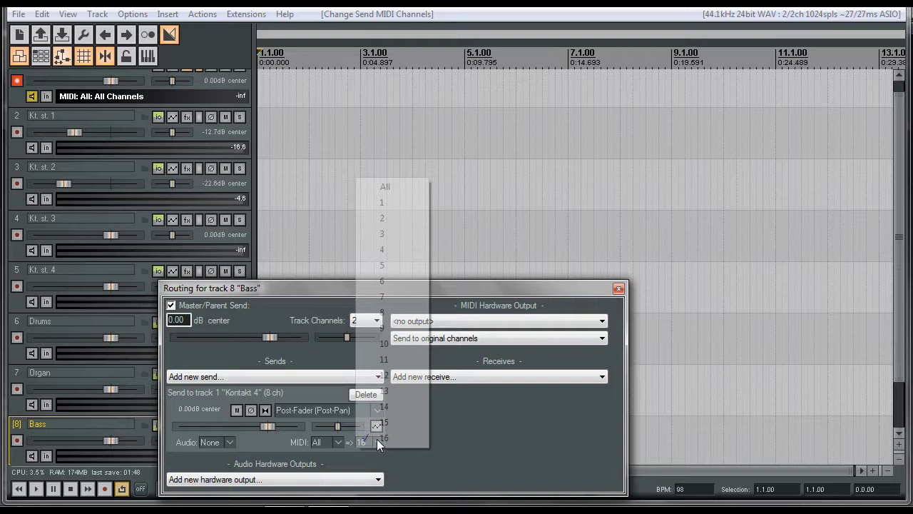
{"action": "left_click", "coordinate": [392, 234]}
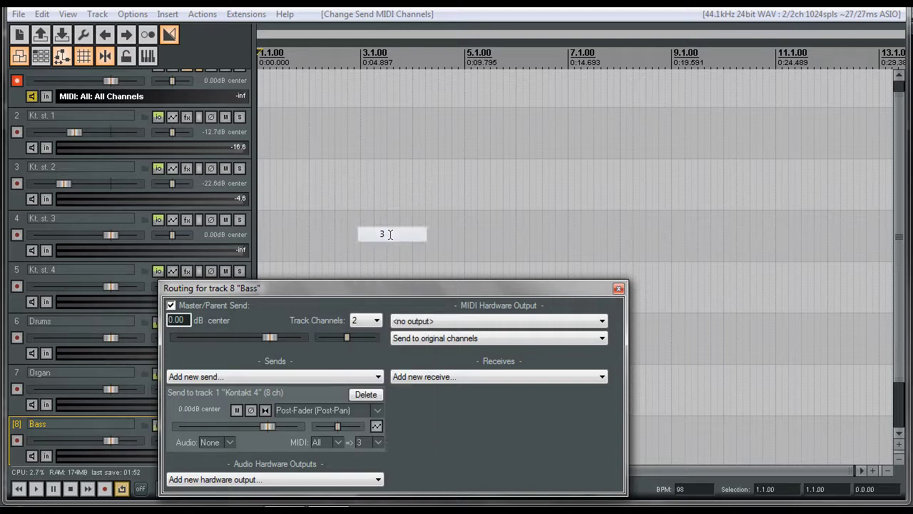
{"action": "left_click", "coordinate": [618, 289]}
{"action": "scroll", "coordinate": [93, 346], "scroll_direction": "up", "scroll_amount": 1}
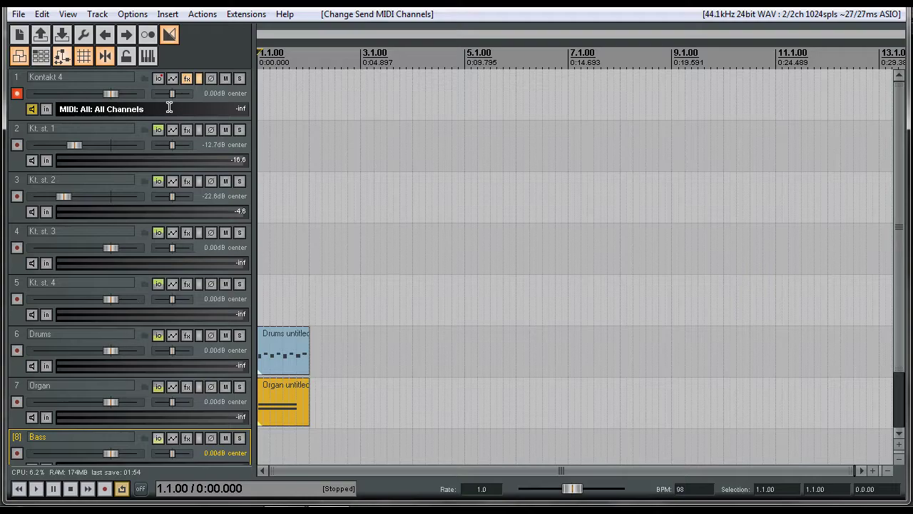
{"action": "left_click", "coordinate": [187, 78]}
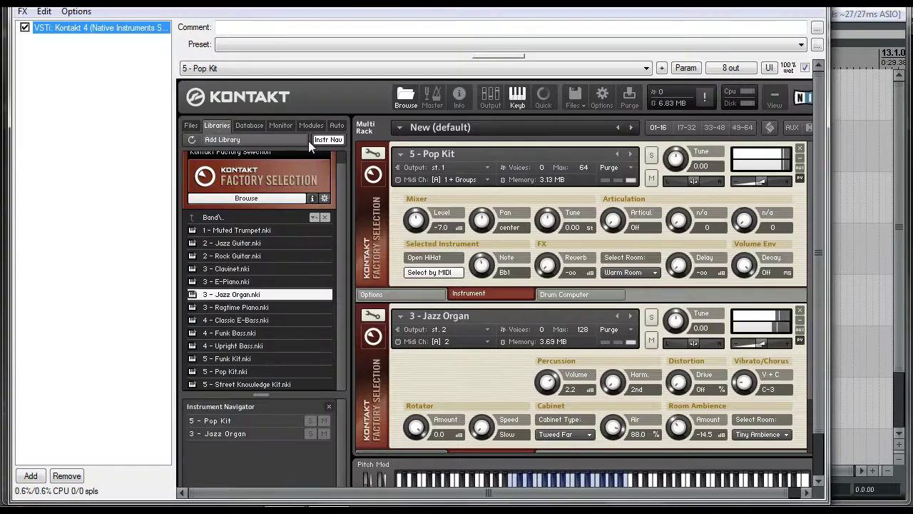
Load 4 - Funk Bass into the Kontakt rack on output st. 3, audition it soloed, then close Kontakt
{"action": "scroll", "coordinate": [423, 176], "scroll_direction": "down", "scroll_amount": 3}
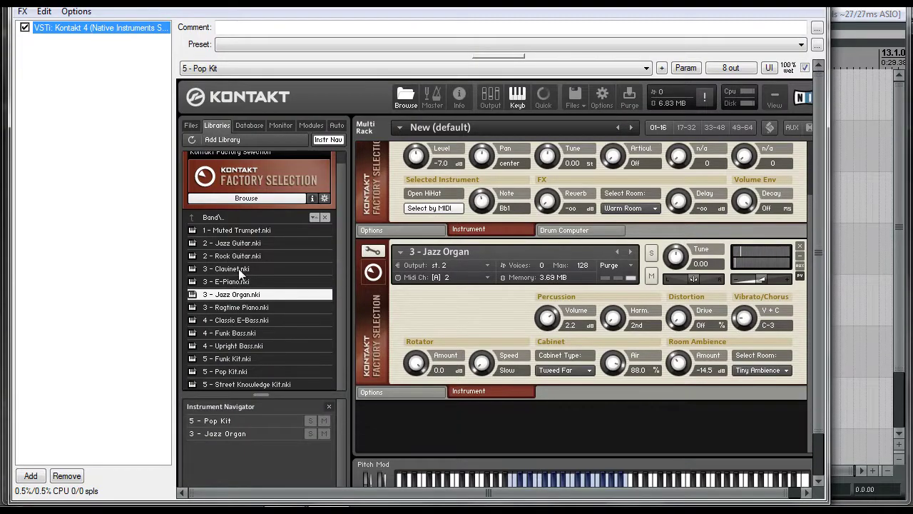
{"action": "left_click_drag", "start_coordinate": [237, 336], "coordinate": [421, 432]}
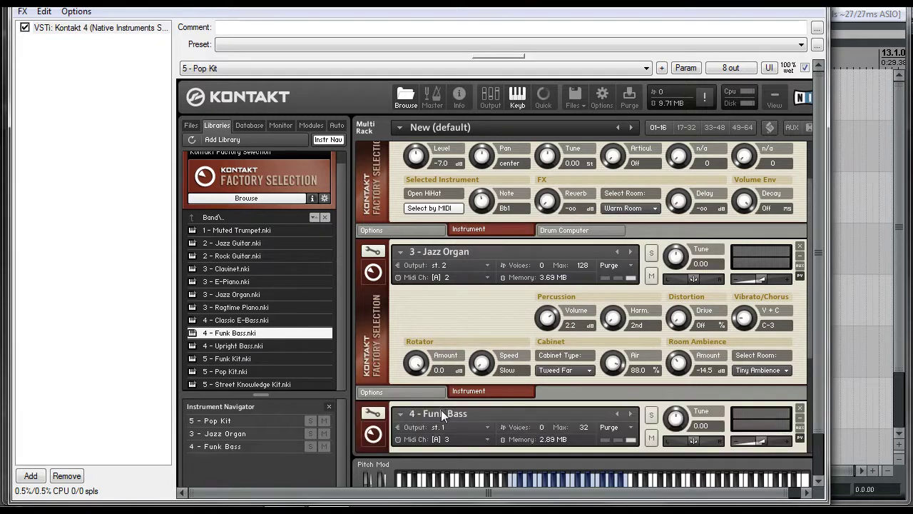
{"action": "left_click", "coordinate": [488, 428]}
{"action": "left_click_drag", "start_coordinate": [821, 224], "coordinate": [816, 304]}
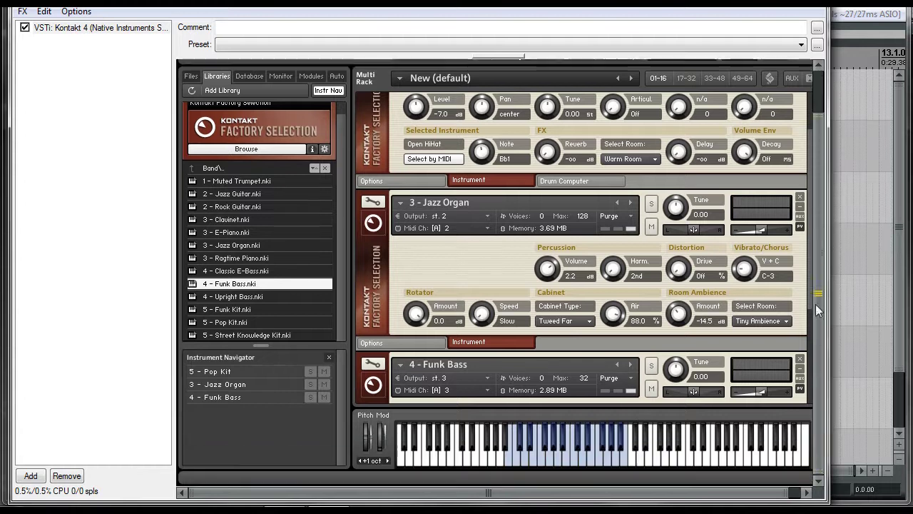
{"action": "left_click", "coordinate": [651, 366]}
{"action": "left_click", "coordinate": [533, 455]}
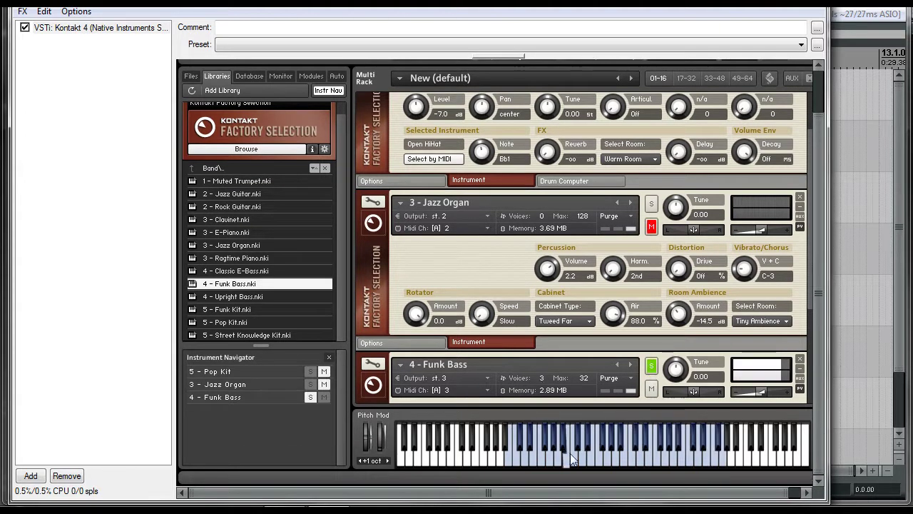
{"action": "left_click", "coordinate": [519, 461]}
{"action": "left_click", "coordinate": [648, 371]}
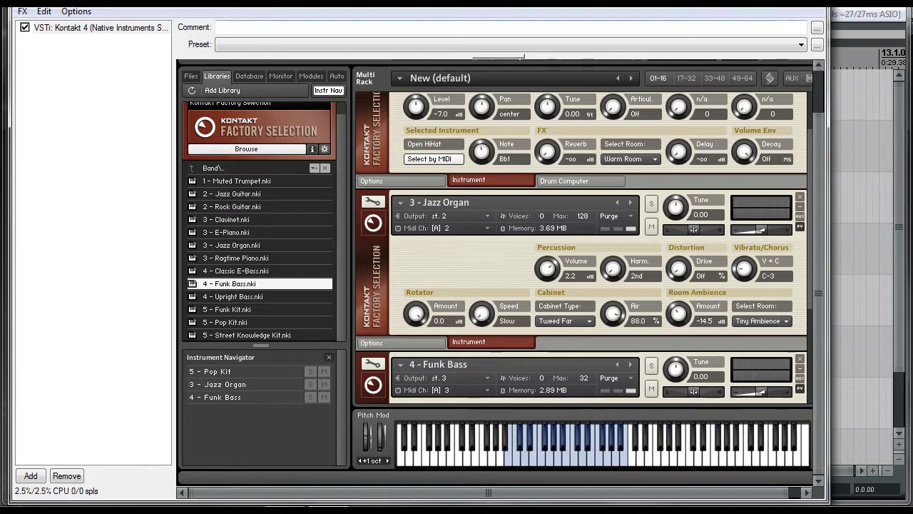
{"action": "key", "text": "Escape"}
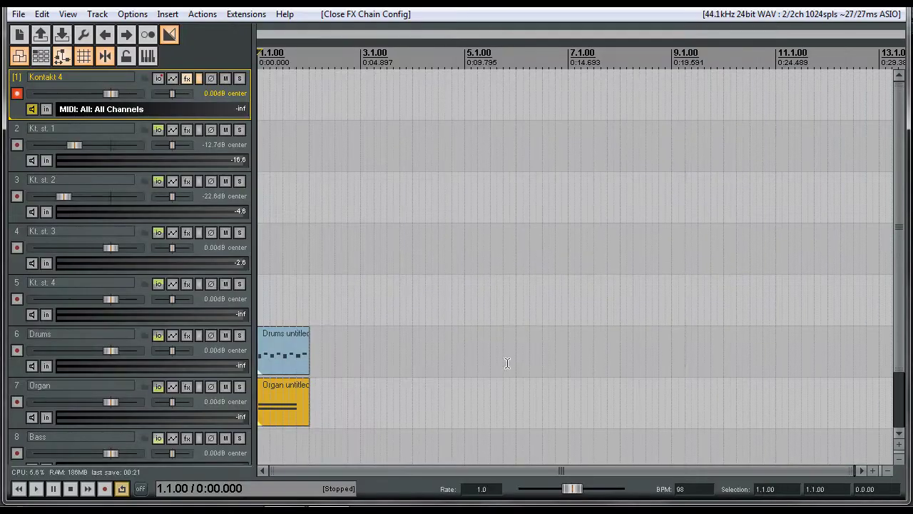
Select the Bass track, insert a new MIDI item on it, and open it for editing
{"action": "scroll", "coordinate": [895, 286], "scroll_direction": "down", "scroll_amount": 2}
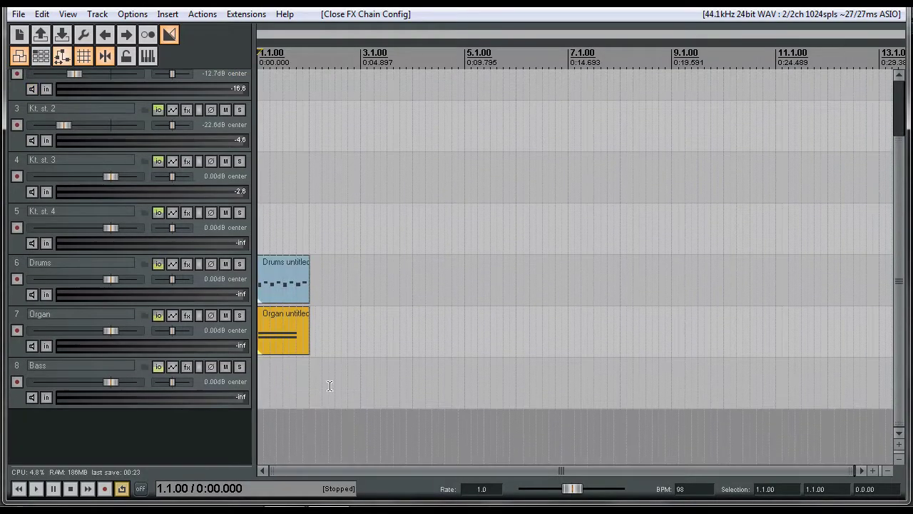
{"action": "left_click_drag", "start_coordinate": [27, 383], "coordinate": [35, 412]}
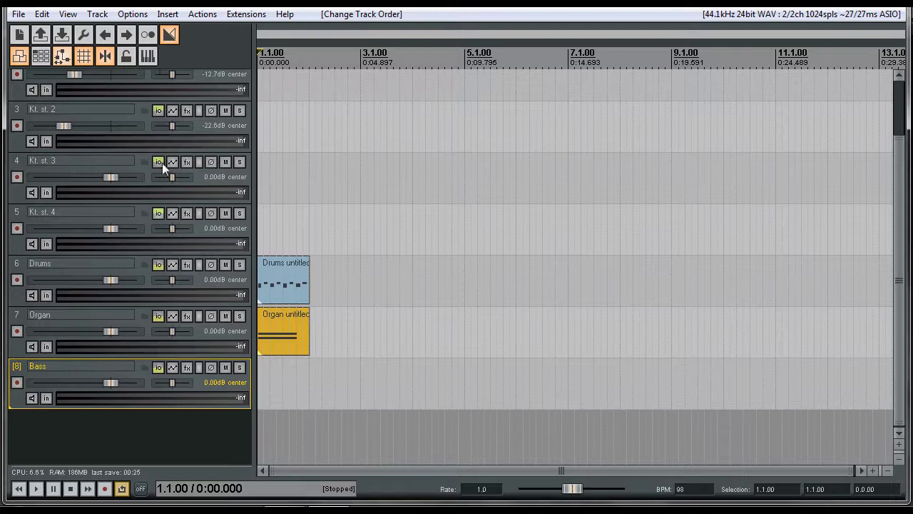
{"action": "left_click", "coordinate": [168, 14]}
{"action": "mouse_move", "coordinate": [201, 16]}
{"action": "mouse_move", "coordinate": [166, 14]}
{"action": "left_click", "coordinate": [189, 61]}
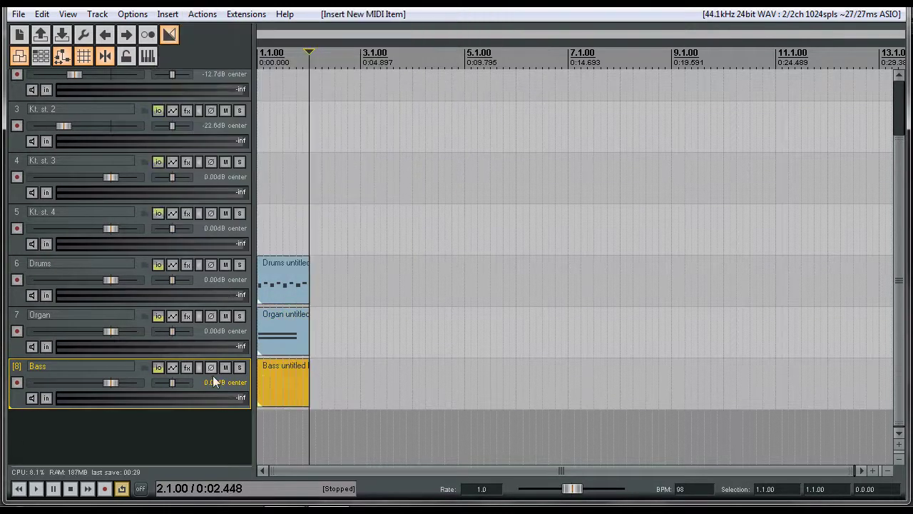
{"action": "double_click", "coordinate": [267, 380]}
Audition bass pitches and draw a C2 note from the bar start to beat 1.2
{"action": "scroll", "coordinate": [71, 350], "scroll_direction": "down", "scroll_amount": 2}
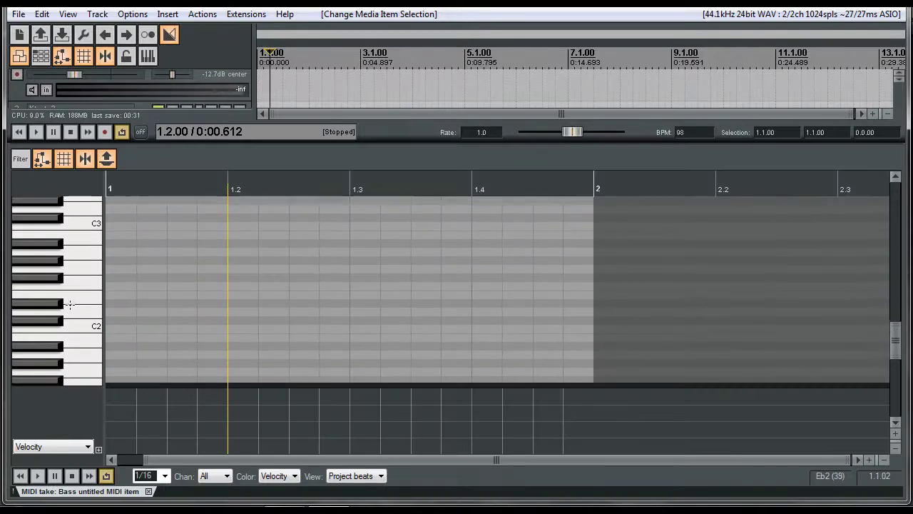
{"action": "scroll", "coordinate": [72, 350], "scroll_direction": "down", "scroll_amount": 1}
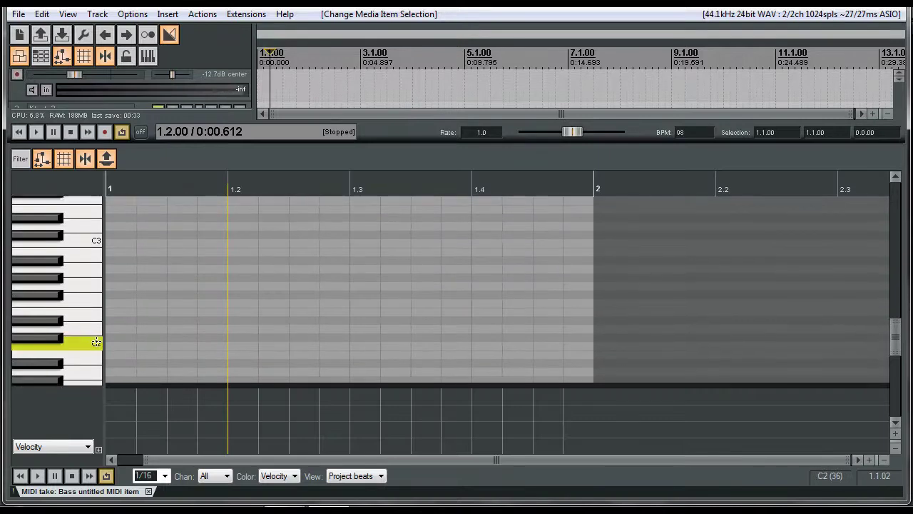
{"action": "left_click", "coordinate": [135, 303]}
{"action": "left_click", "coordinate": [97, 345]}
{"action": "left_click", "coordinate": [97, 238]}
{"action": "left_click", "coordinate": [117, 346]}
{"action": "left_click_drag", "start_coordinate": [135, 345], "coordinate": [227, 345]}
Add a C3 at 1.2, C2 at 1.3, and C3 from 1.3.50 to 1.4
{"action": "left_click", "coordinate": [242, 243]}
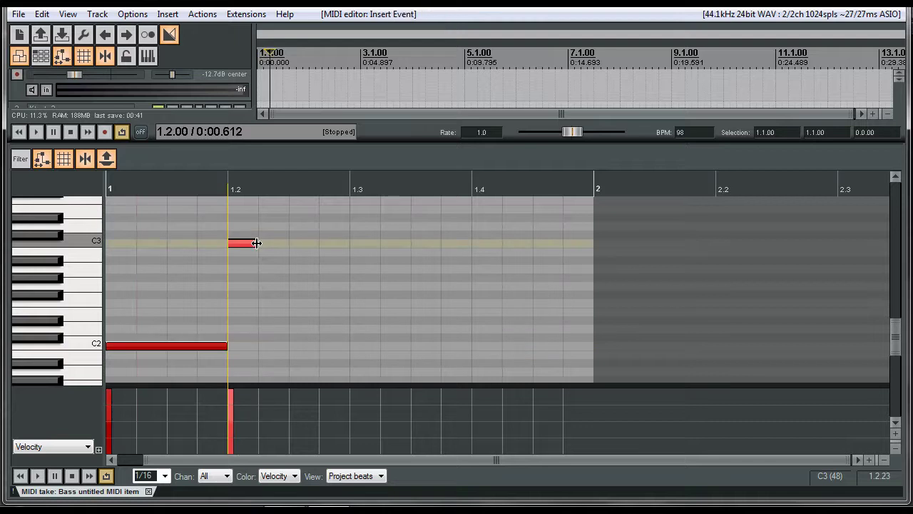
{"action": "left_click_drag", "start_coordinate": [265, 244], "coordinate": [356, 230]}
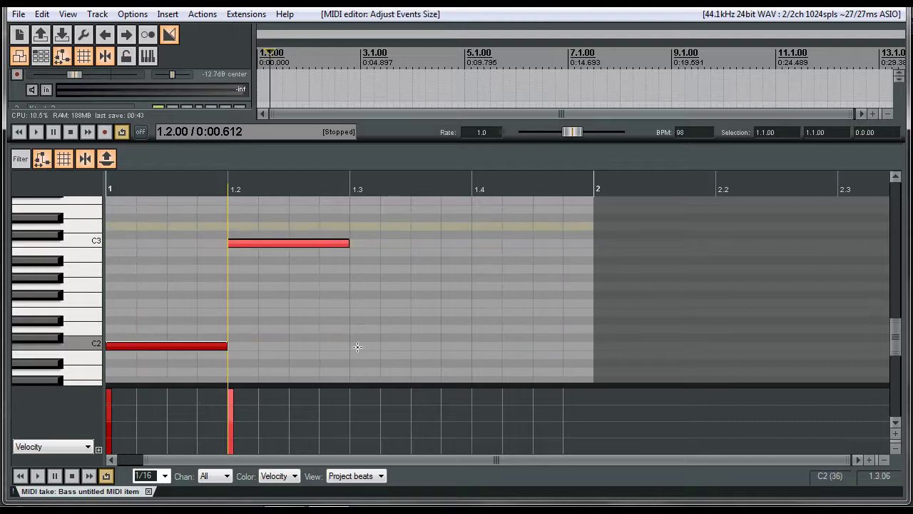
{"action": "left_click", "coordinate": [356, 346]}
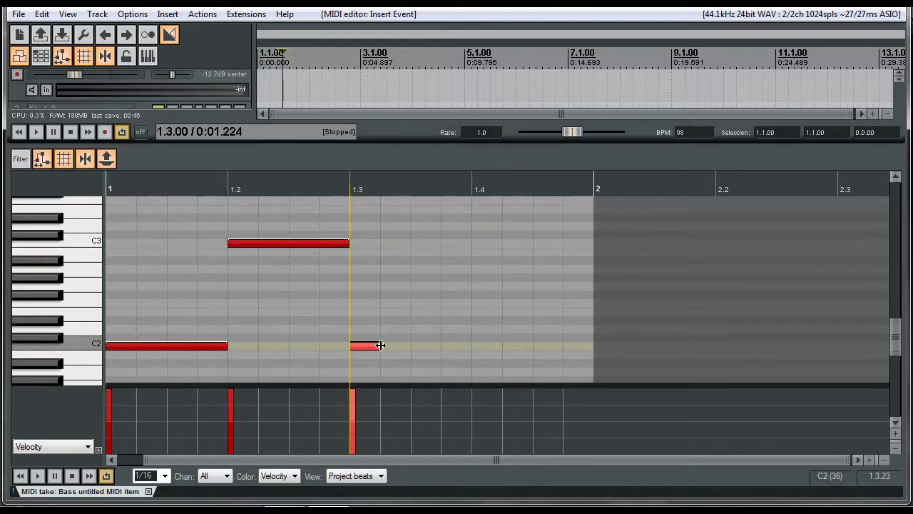
{"action": "left_click_drag", "start_coordinate": [383, 346], "coordinate": [411, 346]}
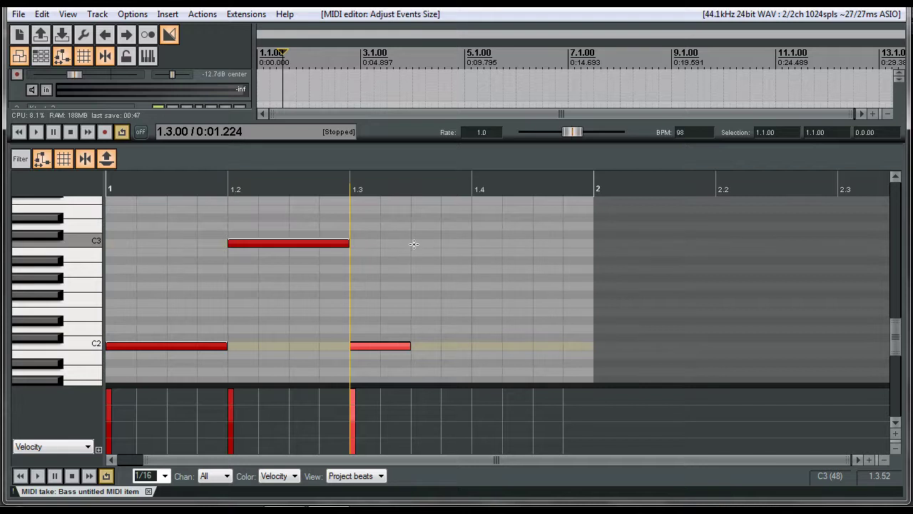
{"action": "right_click", "coordinate": [414, 245]}
{"action": "left_click", "coordinate": [414, 245]}
{"action": "left_click_drag", "start_coordinate": [435, 243], "coordinate": [471, 244]}
Play the bass line from the project start and lower Kt. st. 3 to about -11.9 dB
{"action": "left_click", "coordinate": [20, 475]}
{"action": "left_click", "coordinate": [37, 475]}
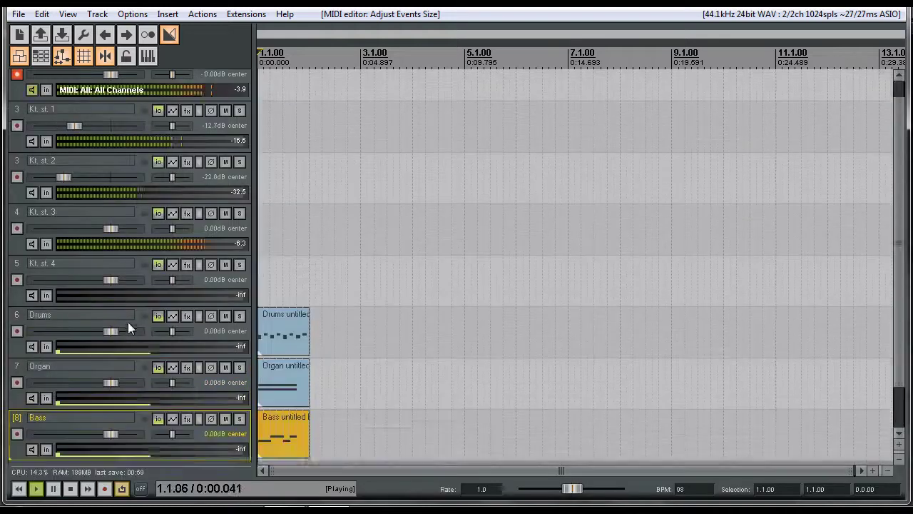
{"action": "scroll", "coordinate": [127, 322], "scroll_direction": "up", "scroll_amount": 1}
{"action": "left_click", "coordinate": [111, 247]}
{"action": "left_click_drag", "start_coordinate": [111, 247], "coordinate": [75, 248]}
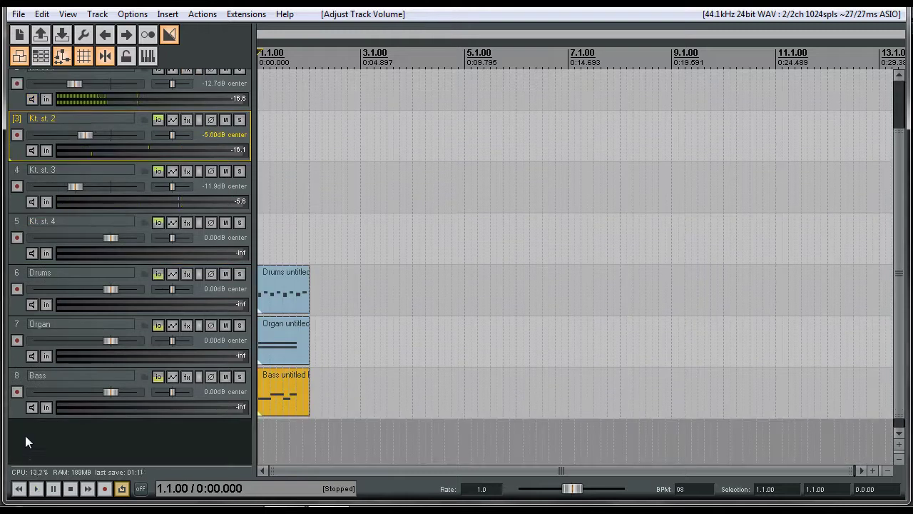
Stop playback, add a ninth track, and name it Jazz Guitar
{"action": "left_click", "coordinate": [27, 444]}
{"action": "double_click", "coordinate": [27, 451]}
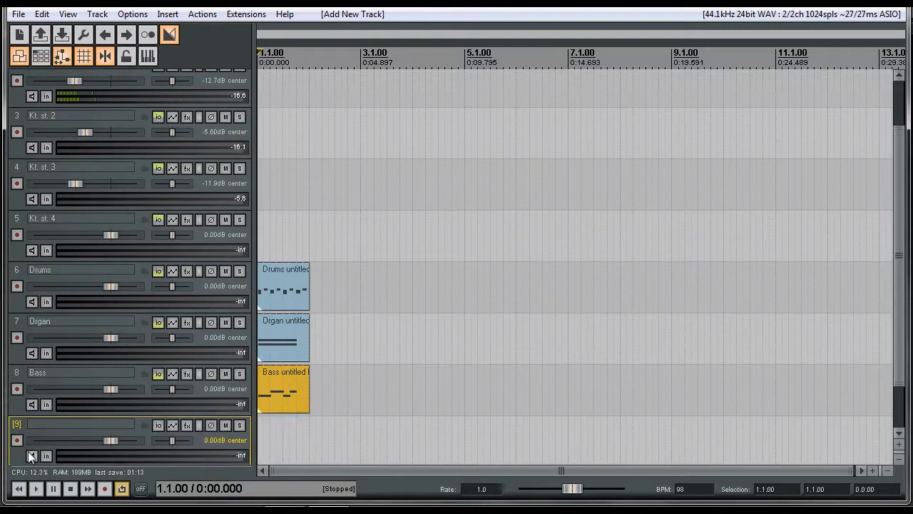
{"action": "double_click", "coordinate": [41, 426]}
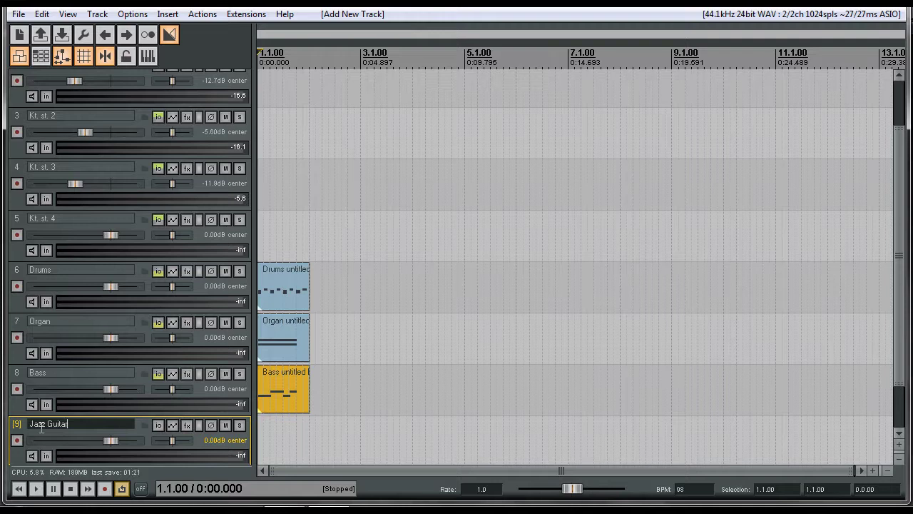
{"action": "key", "text": "Return"}
Add a Jazz Guitar send to Kontakt 4 with Audio None and MIDI destination channel 4
{"action": "left_click", "coordinate": [145, 424]}
{"action": "left_click", "coordinate": [159, 424]}
{"action": "left_click", "coordinate": [245, 443]}
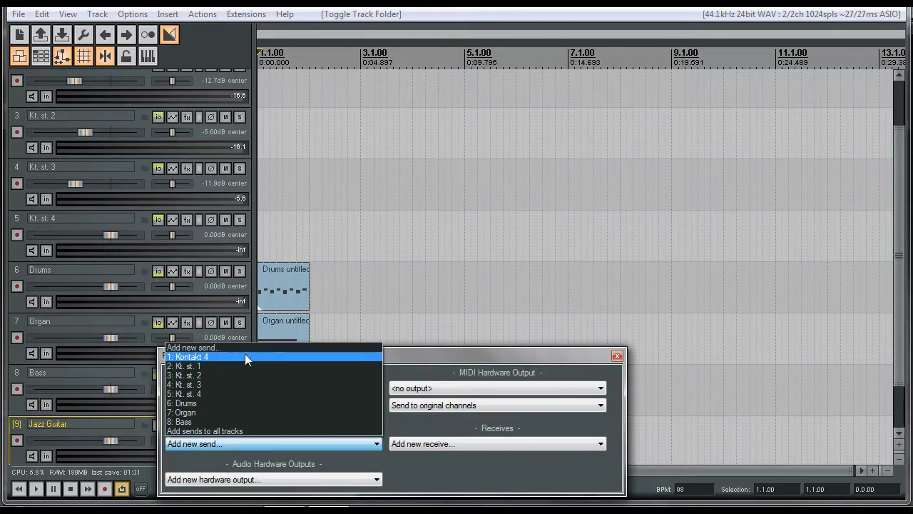
{"action": "left_click", "coordinate": [244, 355]}
{"action": "left_click", "coordinate": [227, 439]}
{"action": "left_click", "coordinate": [244, 377]}
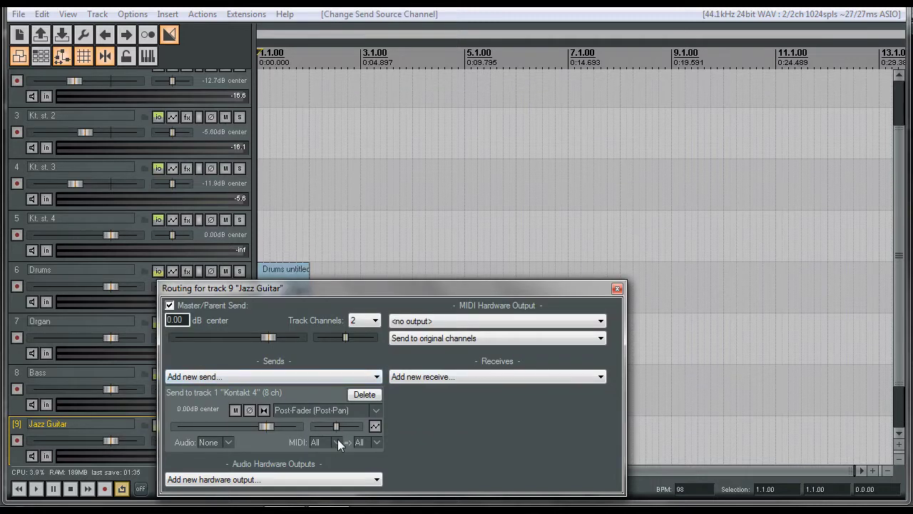
{"action": "left_click", "coordinate": [378, 443]}
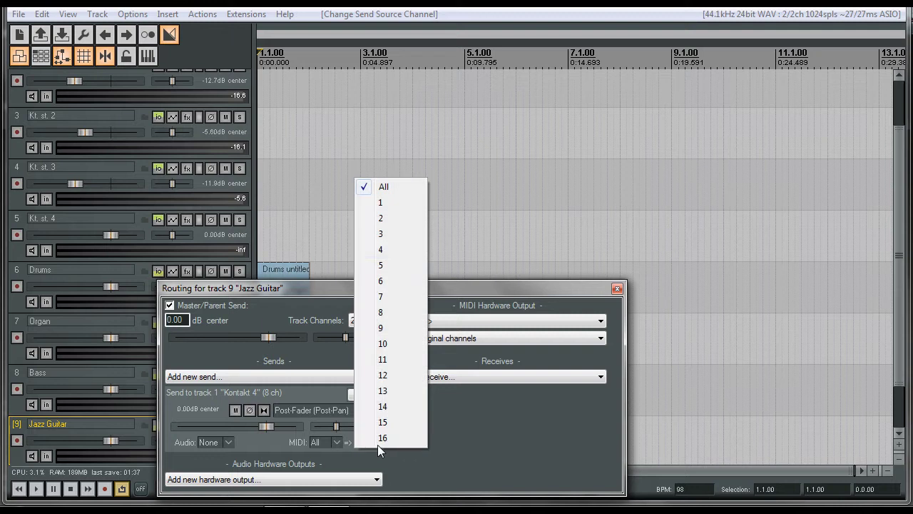
{"action": "left_click", "coordinate": [391, 250]}
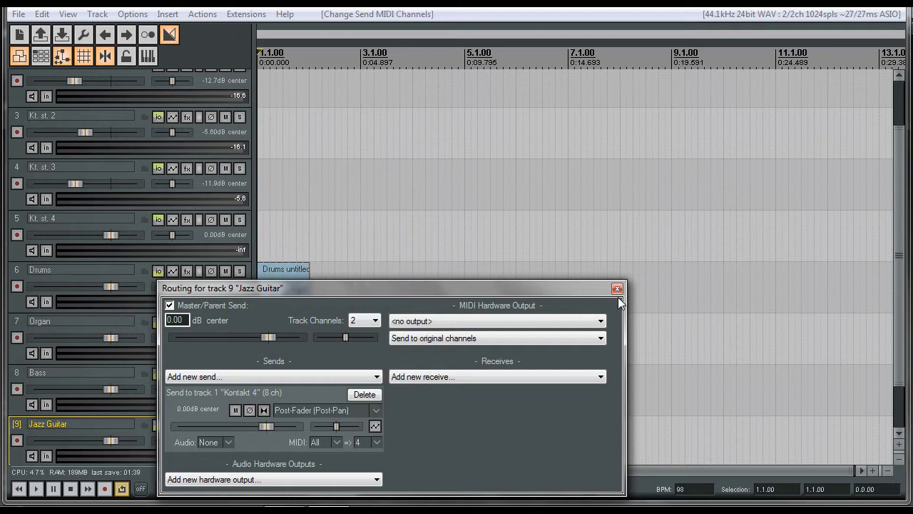
Close the routing window and bring up Kontakt 4 on track 1
{"action": "left_click", "coordinate": [618, 289]}
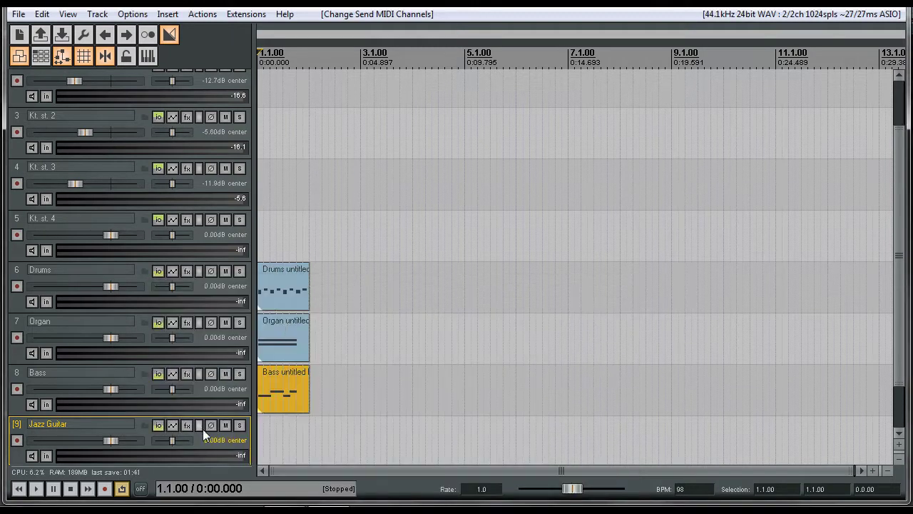
{"action": "scroll", "coordinate": [212, 107], "scroll_direction": "up", "scroll_amount": 3}
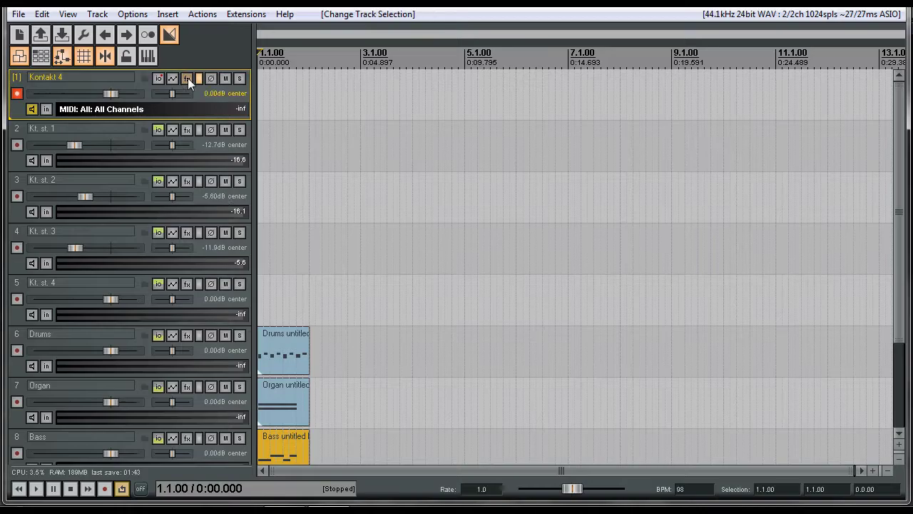
{"action": "left_click", "coordinate": [187, 79]}
{"action": "scroll", "coordinate": [416, 334], "scroll_direction": "down", "scroll_amount": 5}
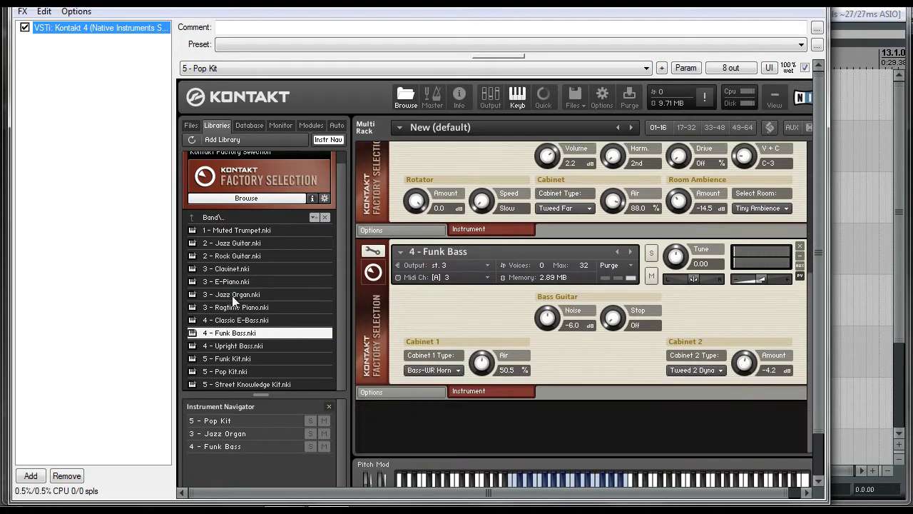
Load 2 - Jazz Guitar into the rack, route it to output st. 4, and solo it
{"action": "left_click_drag", "start_coordinate": [236, 243], "coordinate": [382, 439]}
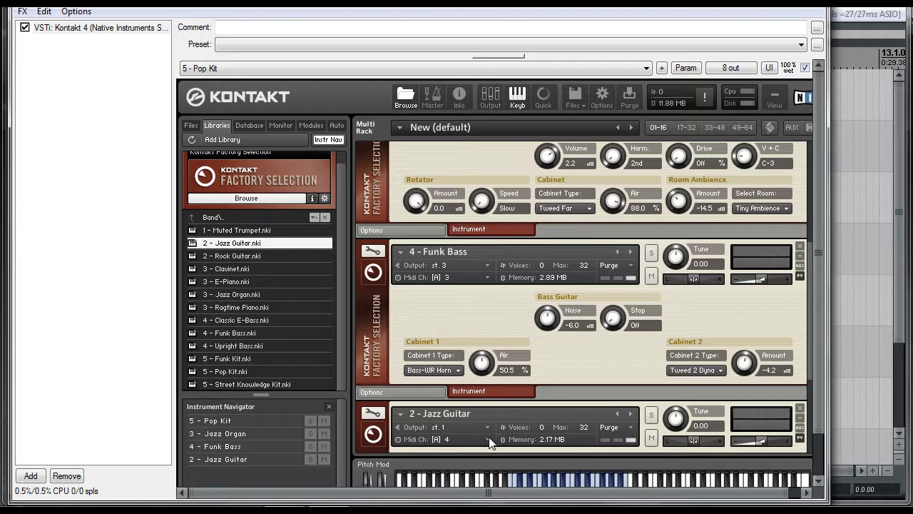
{"action": "left_click", "coordinate": [488, 427]}
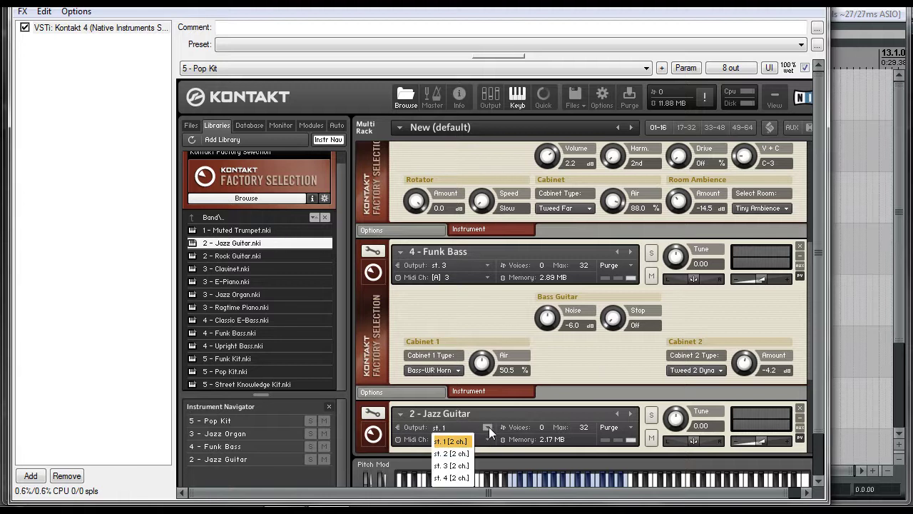
{"action": "left_click", "coordinate": [451, 478]}
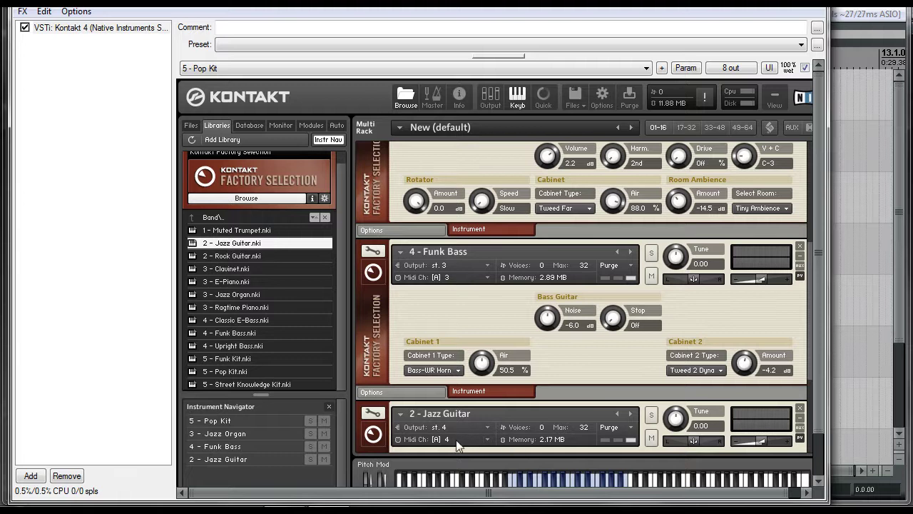
{"action": "left_click", "coordinate": [653, 417]}
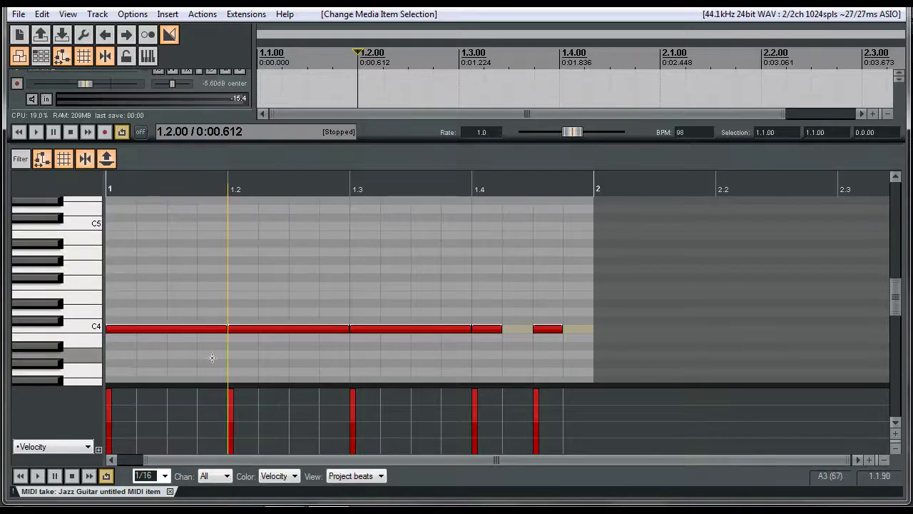
Close the Jazz Guitar MIDI editor, then play all four parts from the project start and stop
{"action": "left_click", "coordinate": [170, 491]}
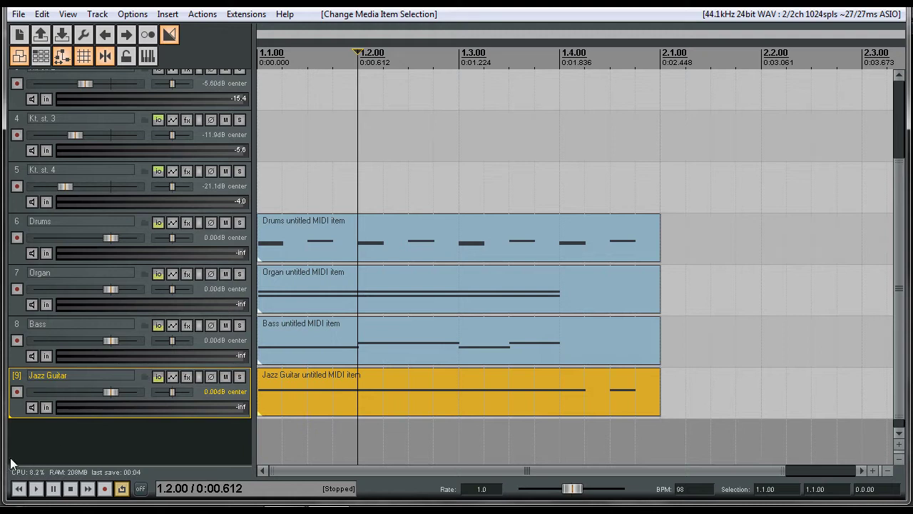
{"action": "left_click", "coordinate": [20, 490]}
{"action": "key", "text": "space"}
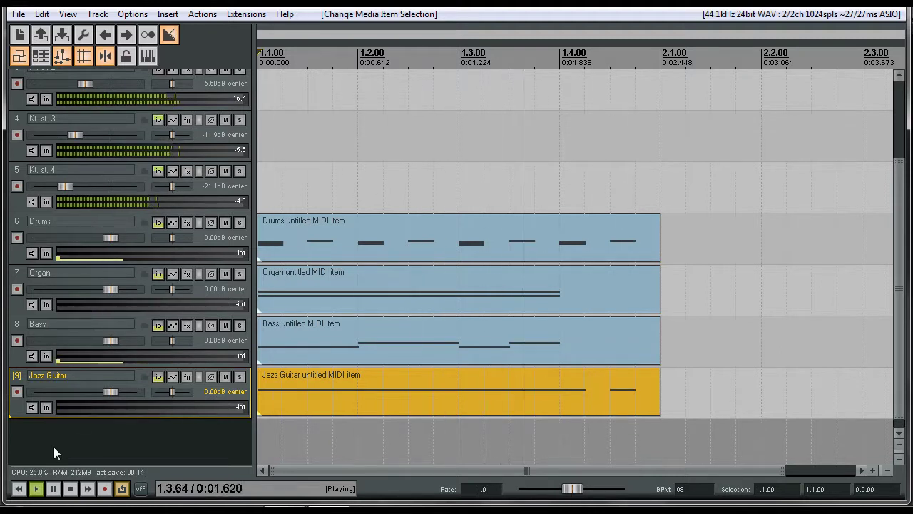
{"action": "key", "text": "space"}
{"action": "scroll", "coordinate": [32, 388], "scroll_direction": "up", "scroll_amount": 1}
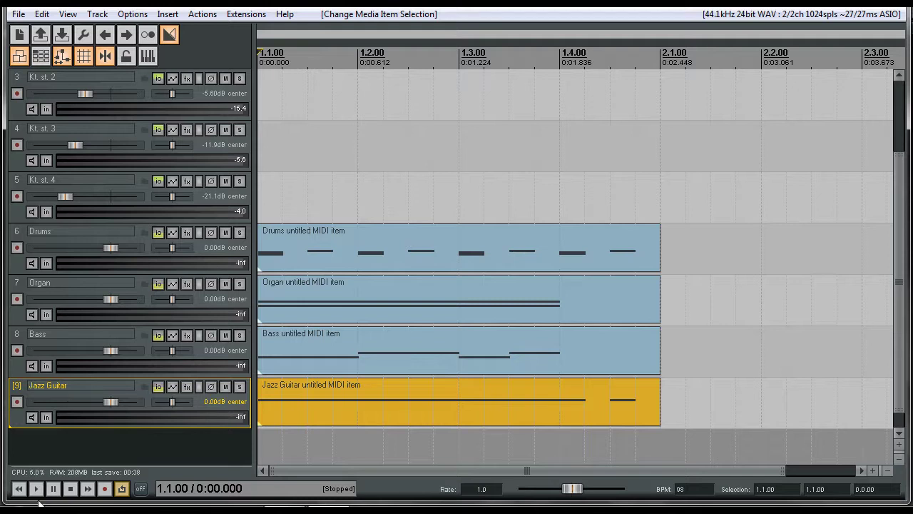
Move Drums directly under Kt. st. 1 and compact that folder
{"action": "scroll", "coordinate": [119, 402], "scroll_direction": "up", "scroll_amount": 3}
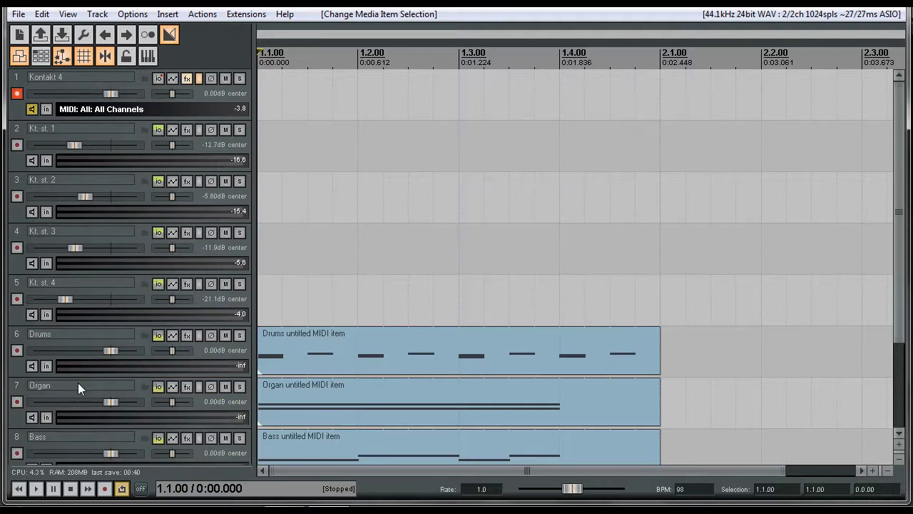
{"action": "left_click_drag", "start_coordinate": [19, 361], "coordinate": [63, 174]}
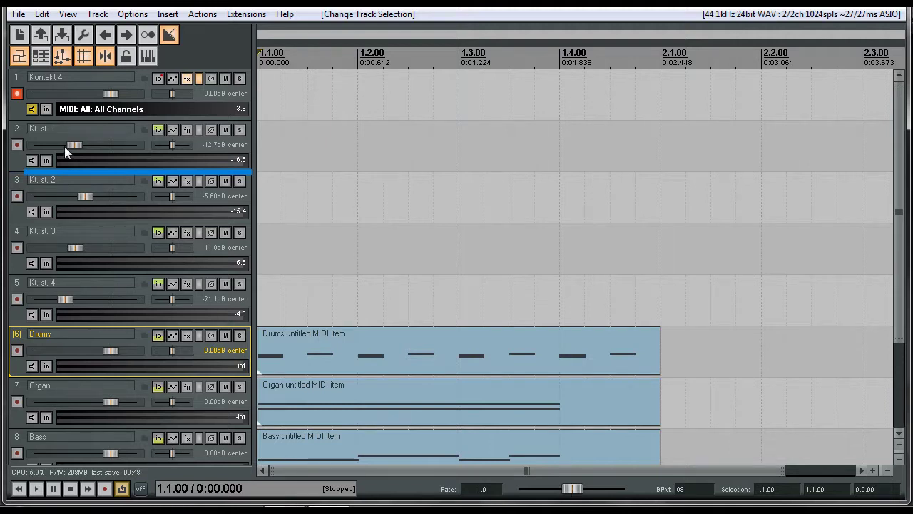
{"action": "left_click_drag", "start_coordinate": [64, 146], "coordinate": [64, 147]}
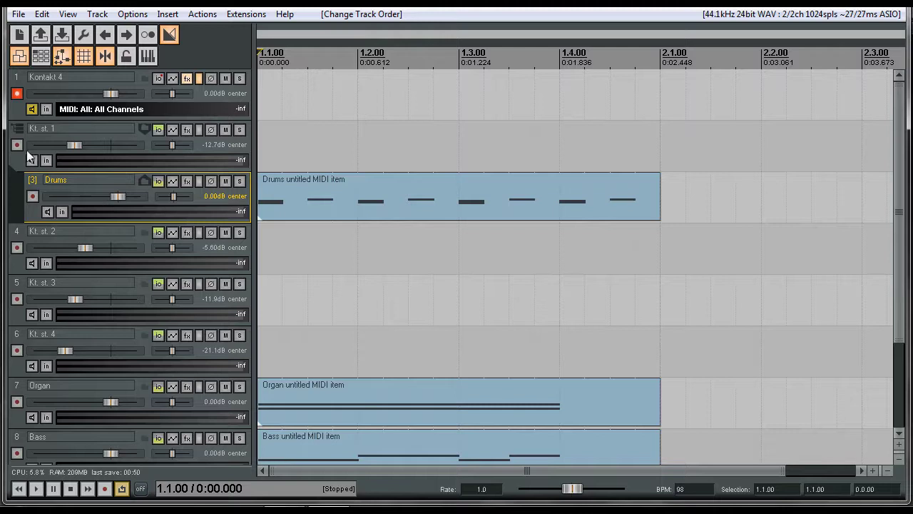
{"action": "left_click", "coordinate": [15, 130]}
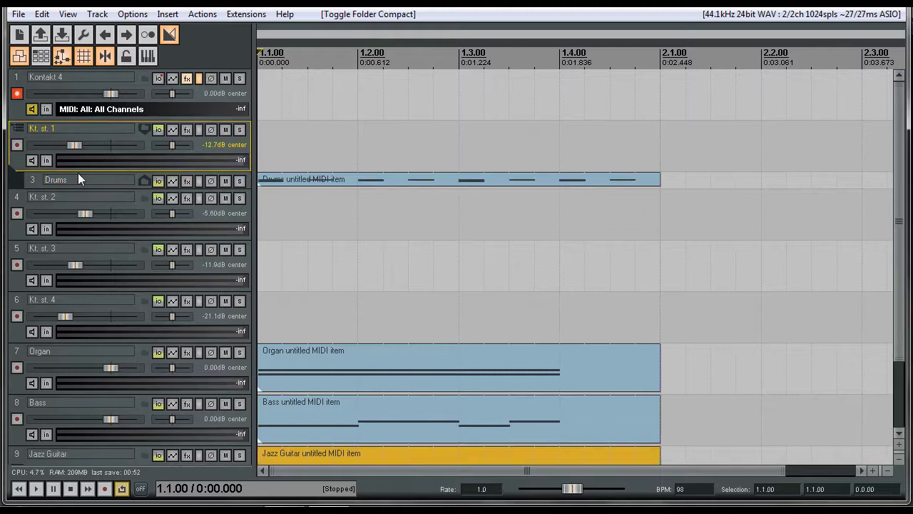
Nest Organ, Bass and Jazz Guitar in Kt. st. 2, 3 and 4, compact each, and test playback
{"action": "scroll", "coordinate": [74, 232], "scroll_direction": "down", "scroll_amount": 2}
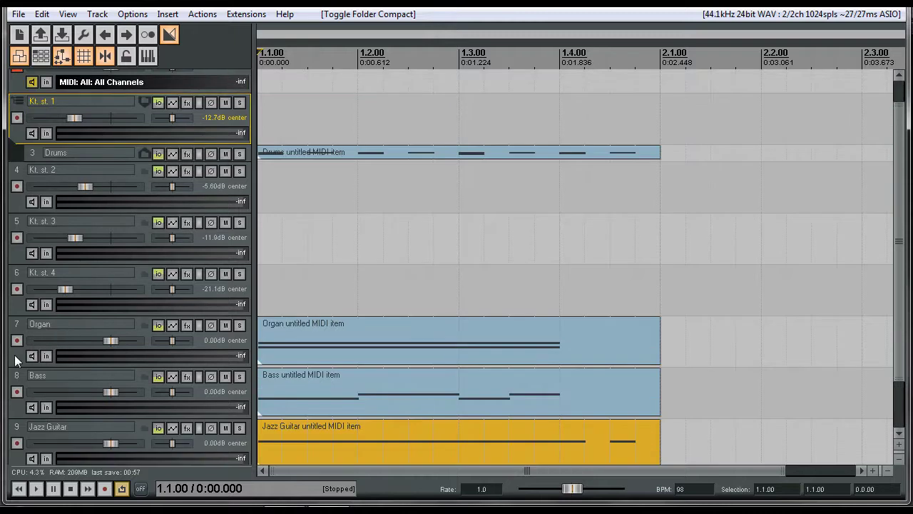
{"action": "left_click_drag", "start_coordinate": [15, 356], "coordinate": [47, 190]}
{"action": "left_click", "coordinate": [15, 178]}
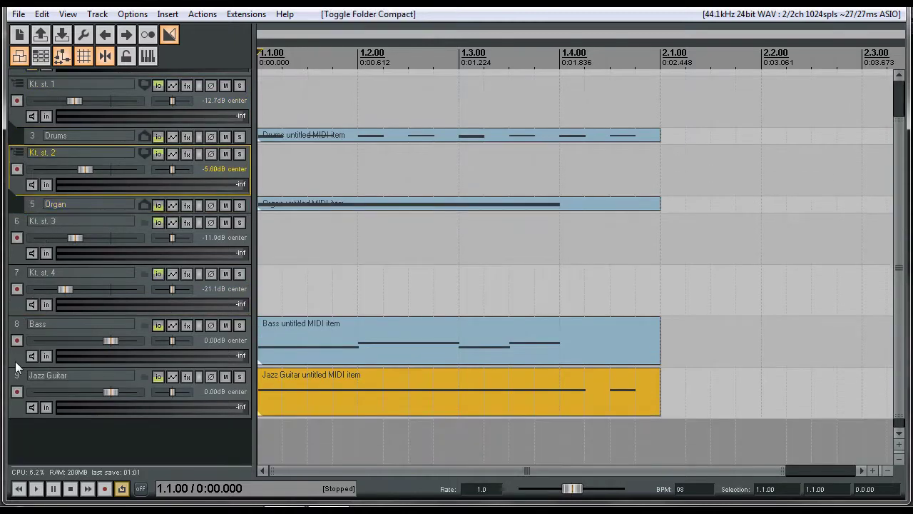
{"action": "left_click_drag", "start_coordinate": [21, 359], "coordinate": [24, 235]}
{"action": "left_click", "coordinate": [17, 221]}
{"action": "left_click_drag", "start_coordinate": [23, 400], "coordinate": [54, 331]}
{"action": "left_click", "coordinate": [18, 314]}
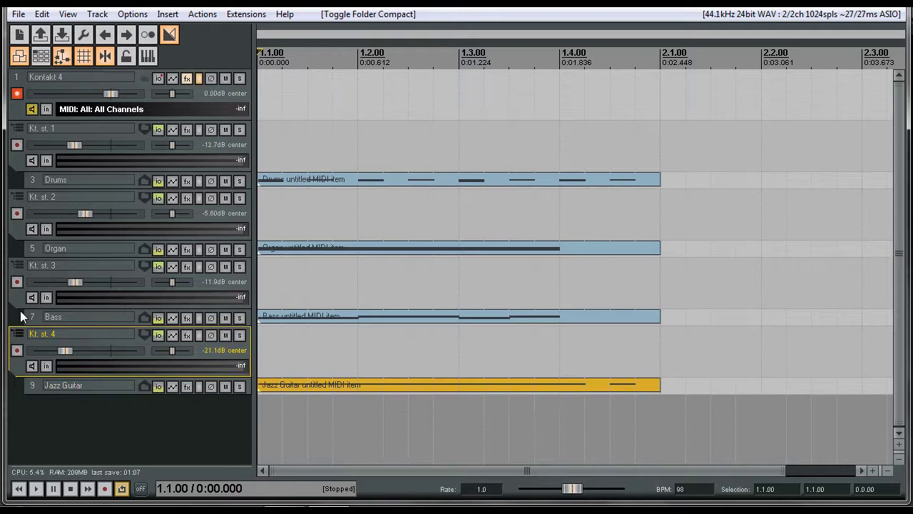
{"action": "left_click", "coordinate": [36, 488]}
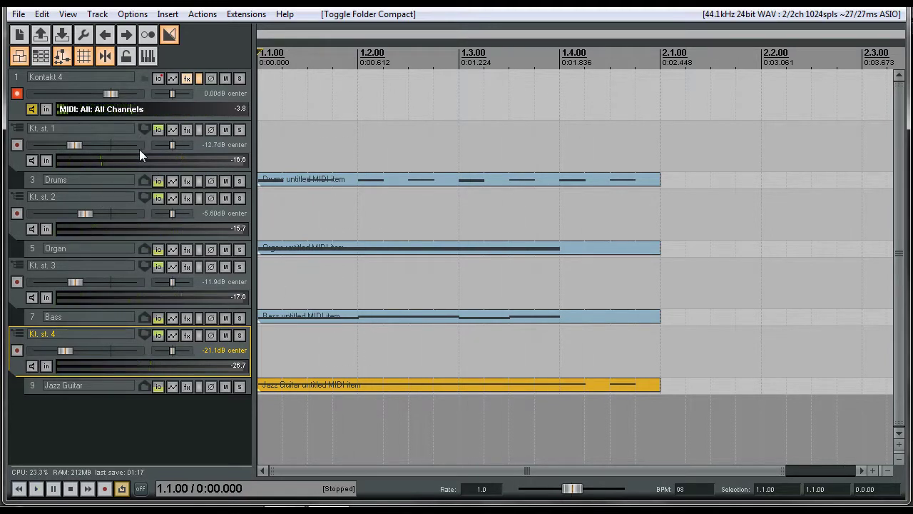
{"action": "key", "text": "space"}
Enlarge the Drums track and look through its track menu without choosing anything
{"action": "left_click", "coordinate": [250, 179]}
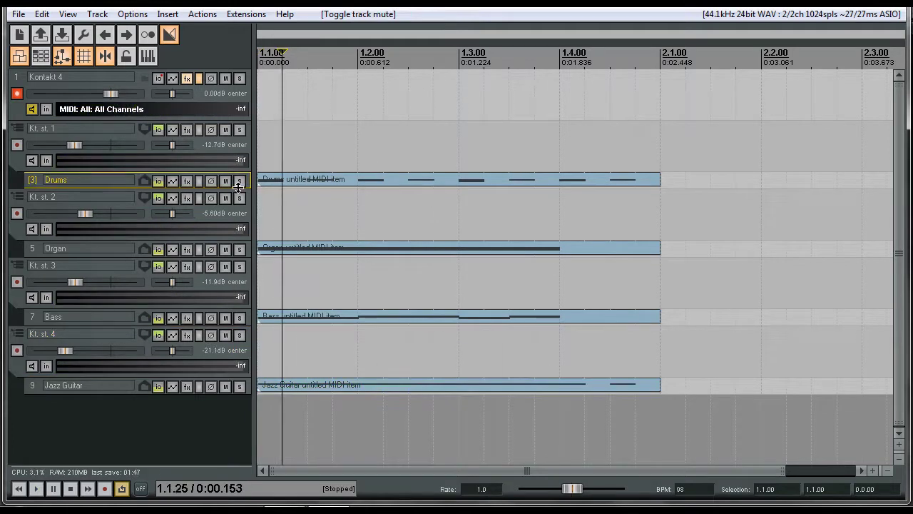
{"action": "left_click_drag", "start_coordinate": [233, 196], "coordinate": [227, 226]}
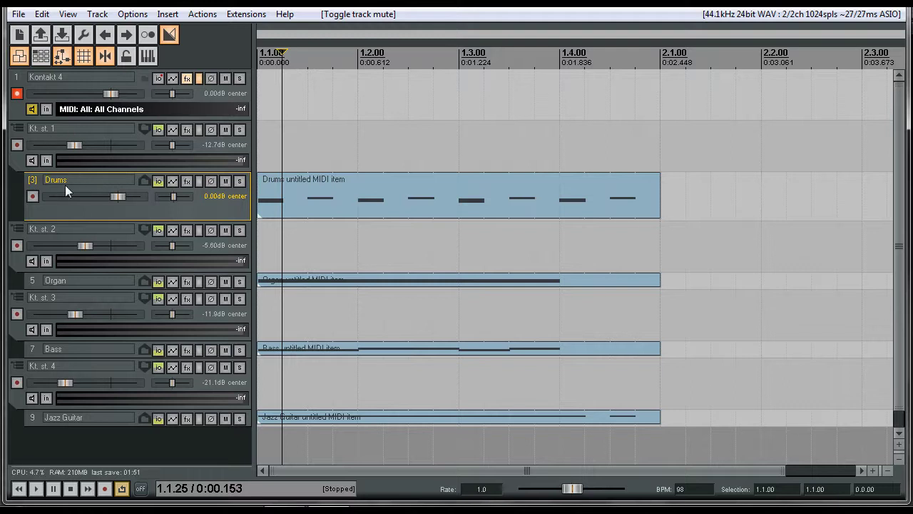
{"action": "right_click", "coordinate": [88, 211]}
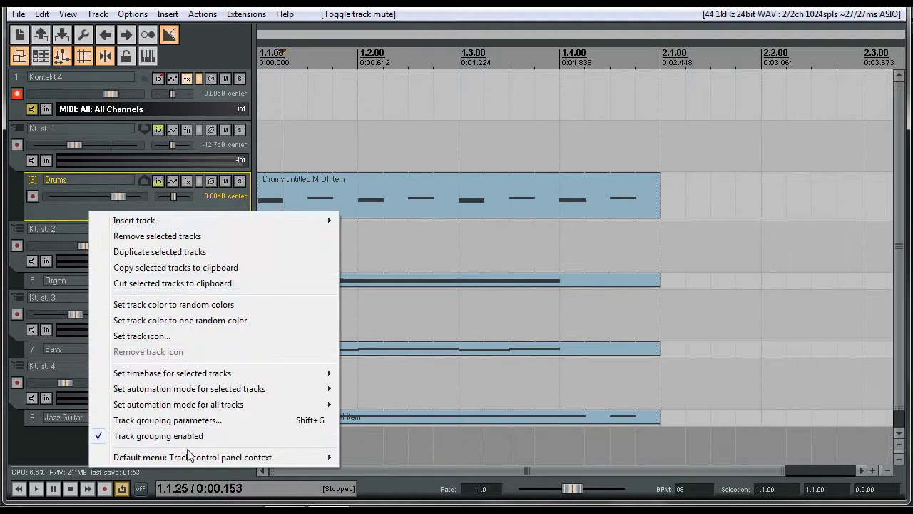
{"action": "mouse_move", "coordinate": [195, 457]}
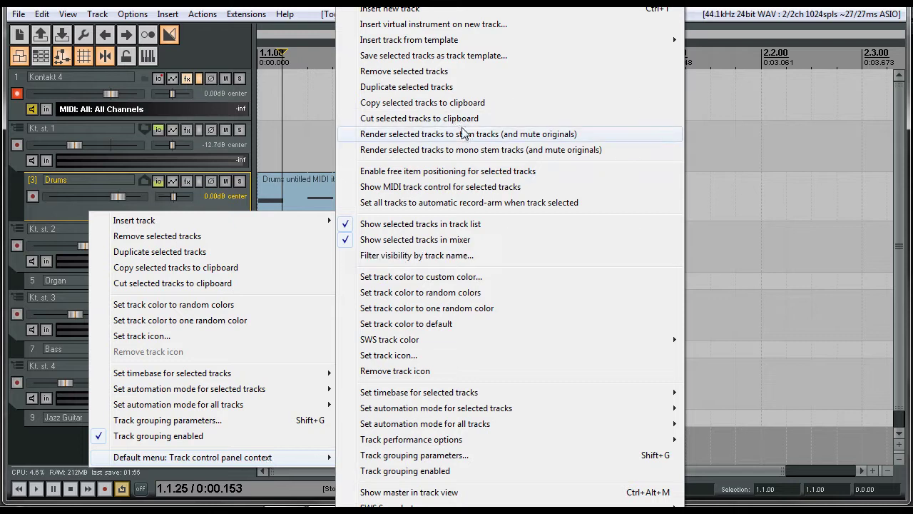
{"action": "left_click", "coordinate": [117, 129]}
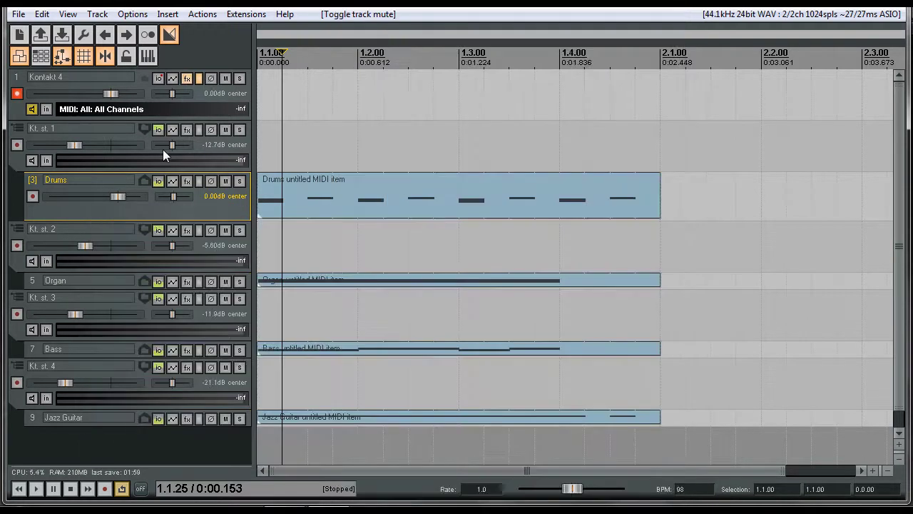
Save the project with Ctrl+S, then shrink Drums back to a thin row and select Kt. st. 1
{"action": "key", "text": "ctrl+s"}
{"action": "mouse_move", "coordinate": [281, 194]}
{"action": "left_mouse_down"}
{"action": "mouse_move", "coordinate": [297, 106]}
{"action": "mouse_move", "coordinate": [290, 187]}
{"action": "left_mouse_up"}
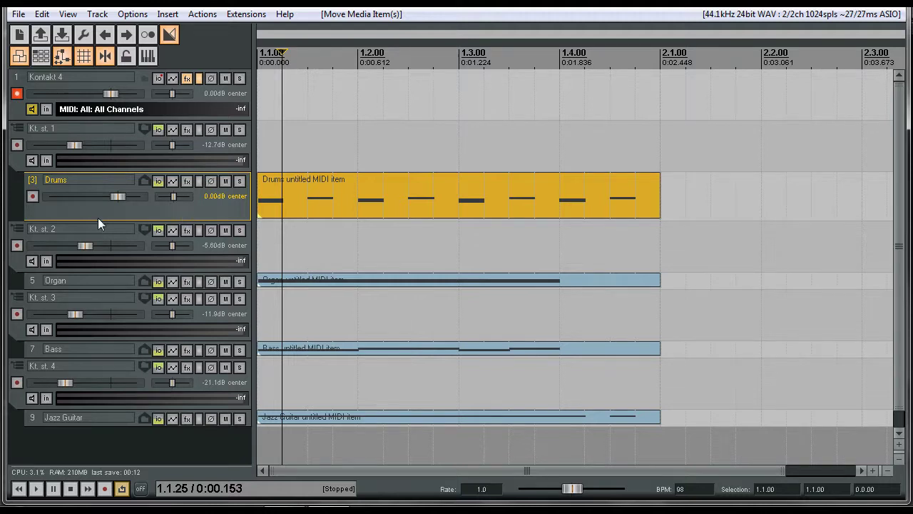
{"action": "left_click_drag", "start_coordinate": [98, 220], "coordinate": [109, 167]}
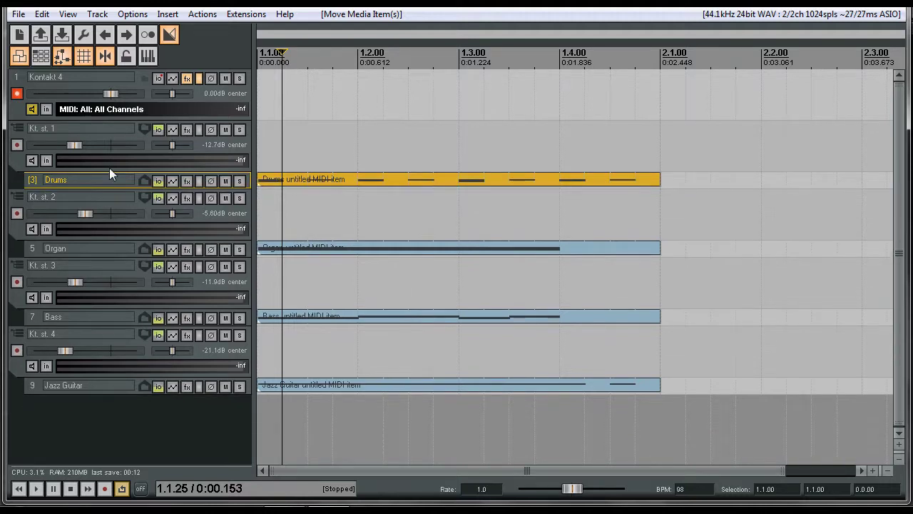
{"action": "left_click", "coordinate": [243, 149]}
Render Kt. st. 1 and Kt. st. 2 to stem tracks, muting the originals
{"action": "right_click", "coordinate": [240, 145]}
{"action": "mouse_move", "coordinate": [460, 391]}
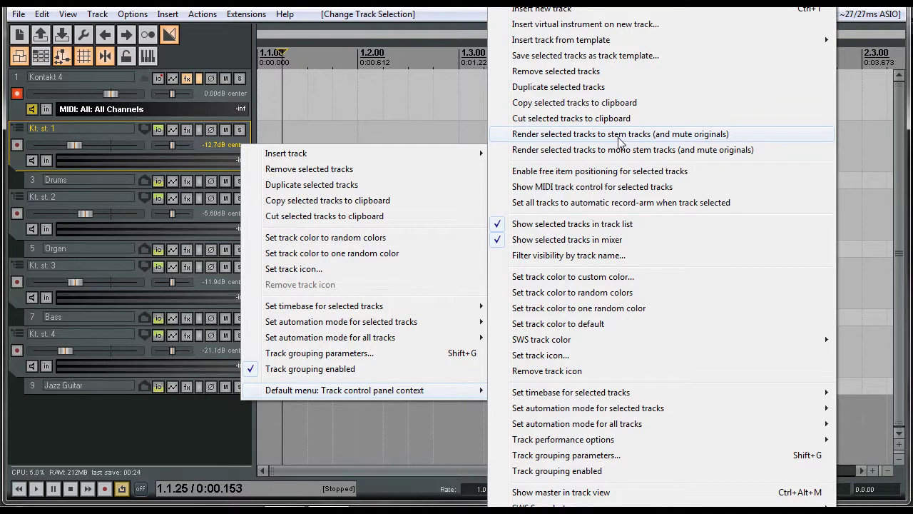
{"action": "left_click", "coordinate": [619, 141]}
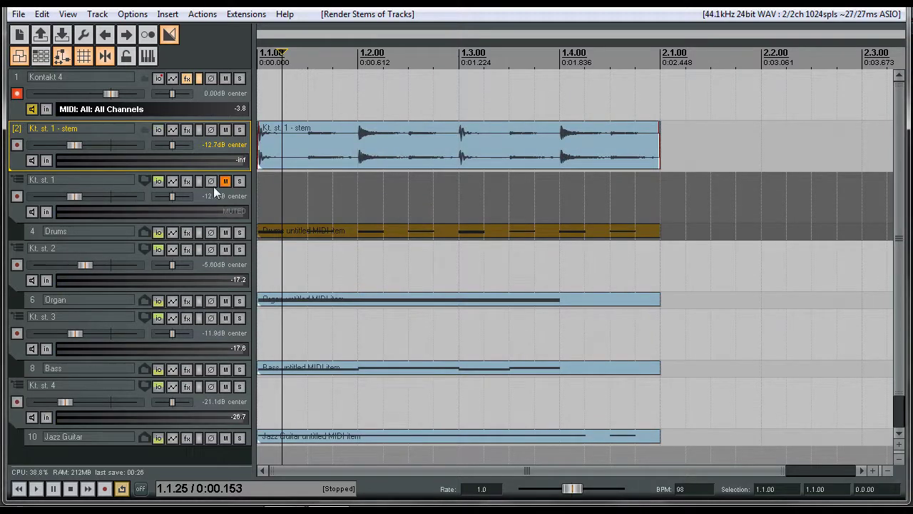
{"action": "left_click", "coordinate": [224, 268]}
{"action": "right_click", "coordinate": [224, 267]}
{"action": "mouse_move", "coordinate": [407, 252]}
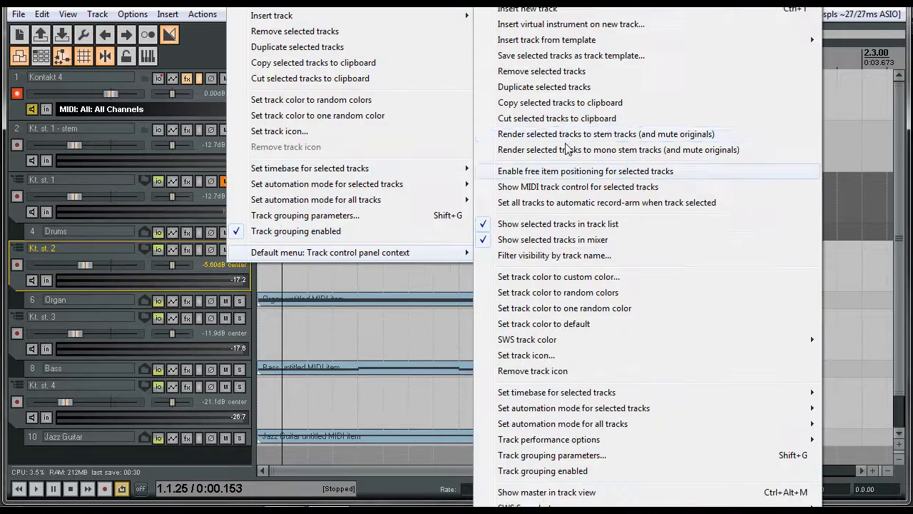
{"action": "left_click", "coordinate": [568, 136]}
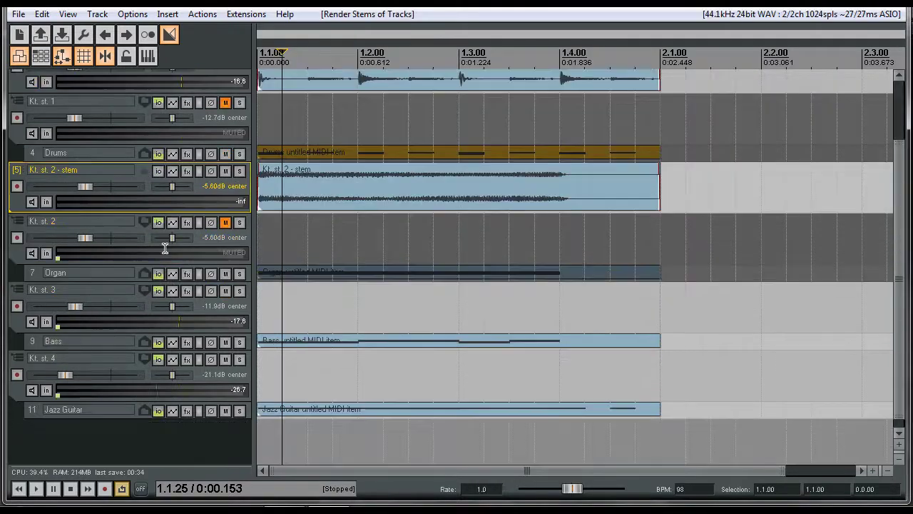
Render Kt. st. 3 and Kt. st. 4 to stem tracks, muting the originals
{"action": "right_click", "coordinate": [236, 238]}
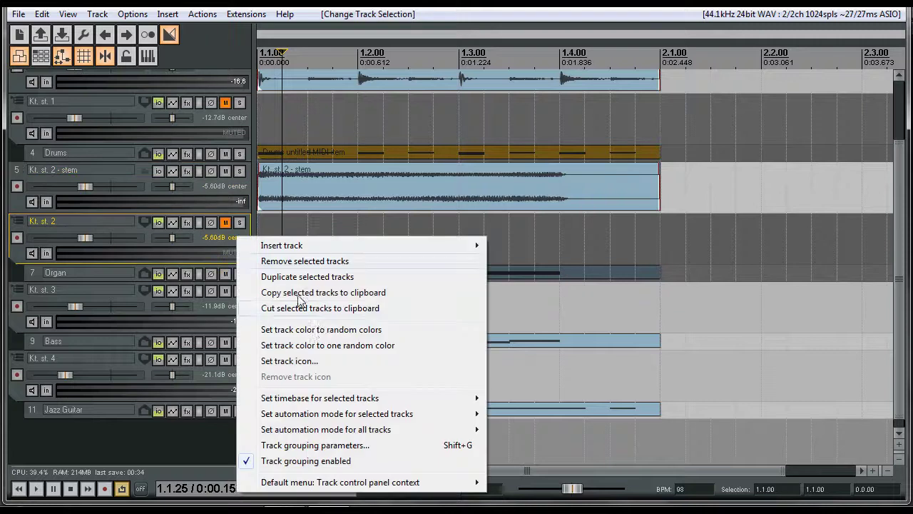
{"action": "right_click", "coordinate": [221, 304]}
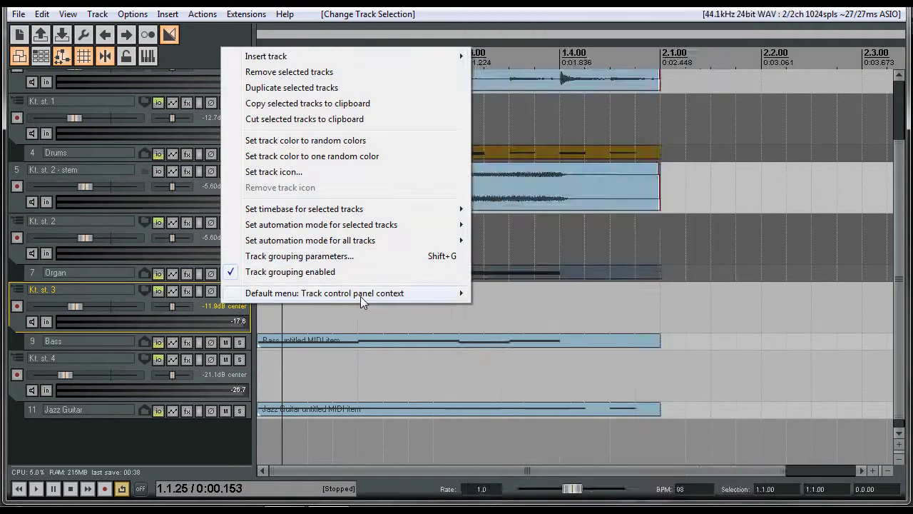
{"action": "mouse_move", "coordinate": [361, 296]}
{"action": "left_click", "coordinate": [578, 134]}
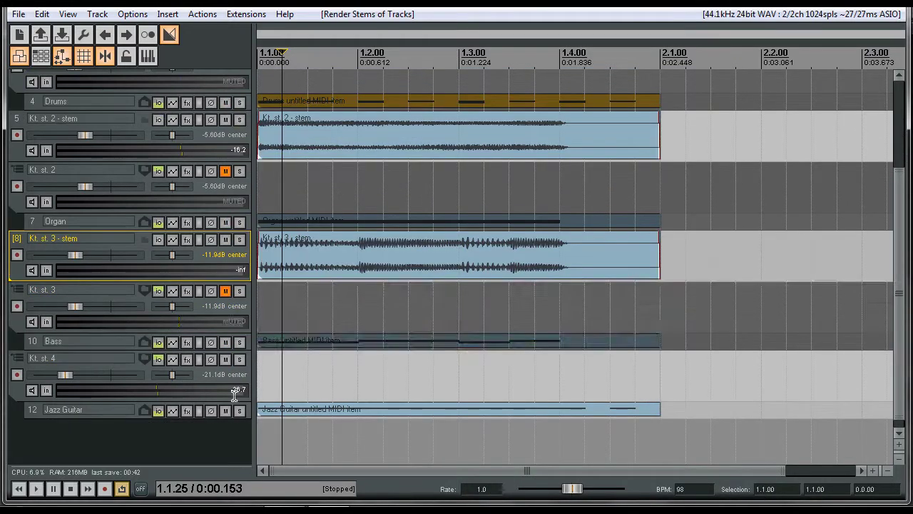
{"action": "left_click", "coordinate": [246, 377]}
{"action": "right_click", "coordinate": [247, 378]}
{"action": "mouse_move", "coordinate": [309, 368]}
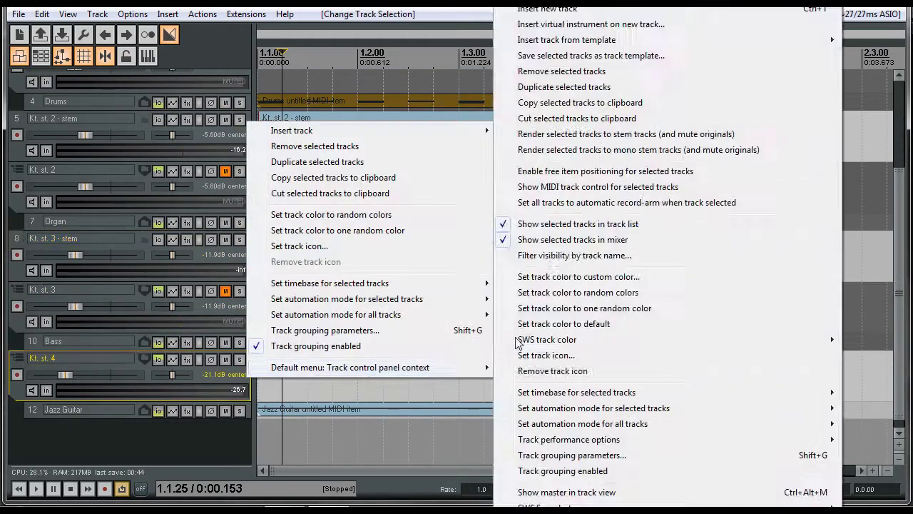
{"action": "left_click", "coordinate": [571, 134]}
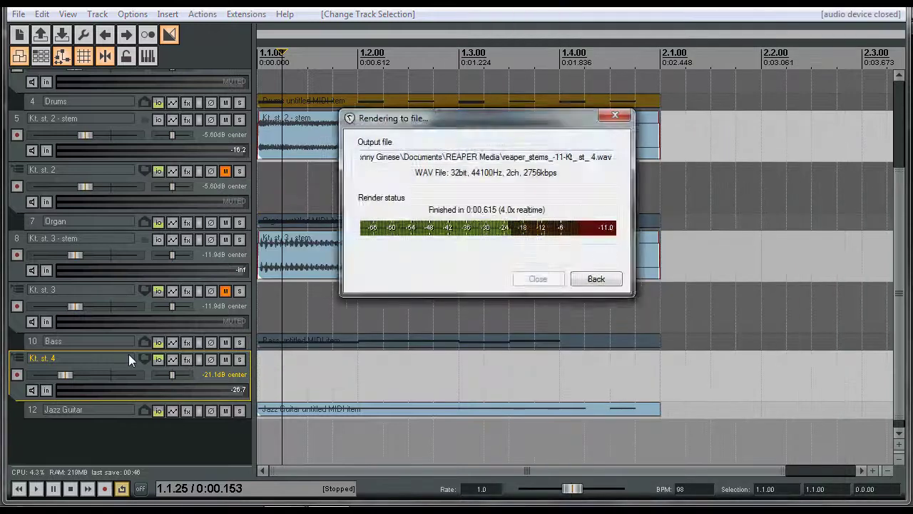
Mute the Kontakt 4 instrument track
{"action": "scroll", "coordinate": [129, 354], "scroll_direction": "up", "scroll_amount": 5}
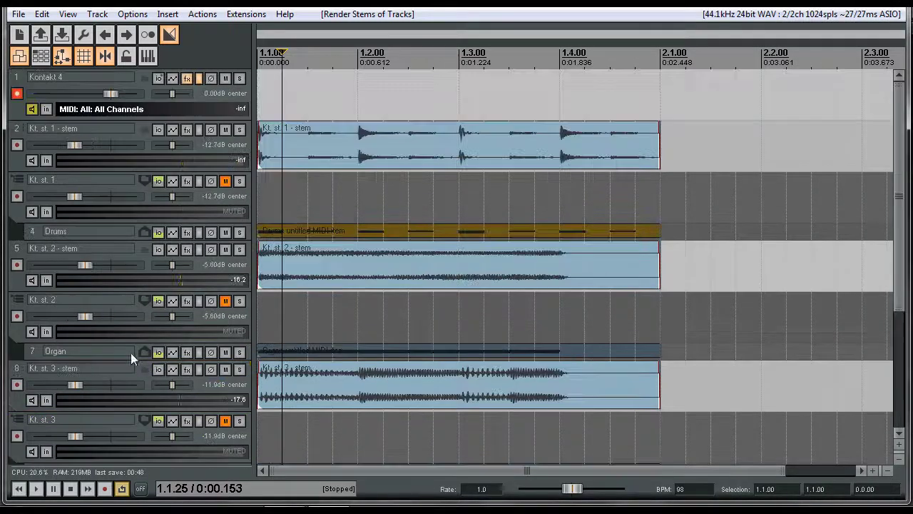
{"action": "left_click", "coordinate": [227, 79]}
{"action": "scroll", "coordinate": [95, 336], "scroll_direction": "down", "scroll_amount": 3}
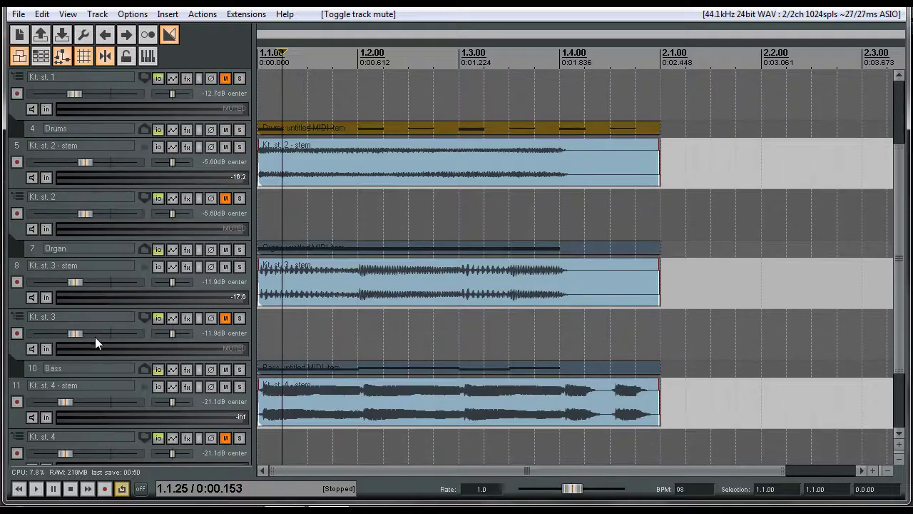
Play the rendered stems from the project start, then stop playback
{"action": "left_click", "coordinate": [19, 491]}
{"action": "left_click", "coordinate": [35, 489]}
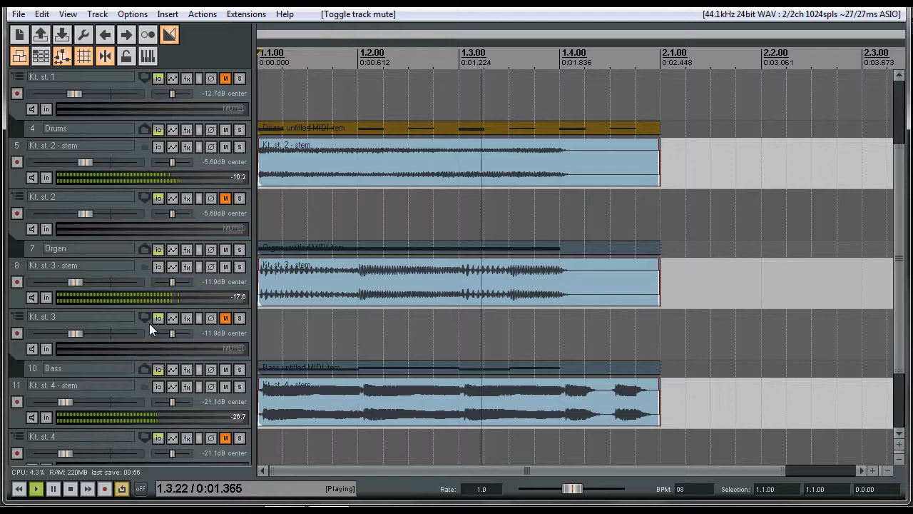
{"action": "scroll", "coordinate": [149, 324], "scroll_direction": "up", "scroll_amount": 3}
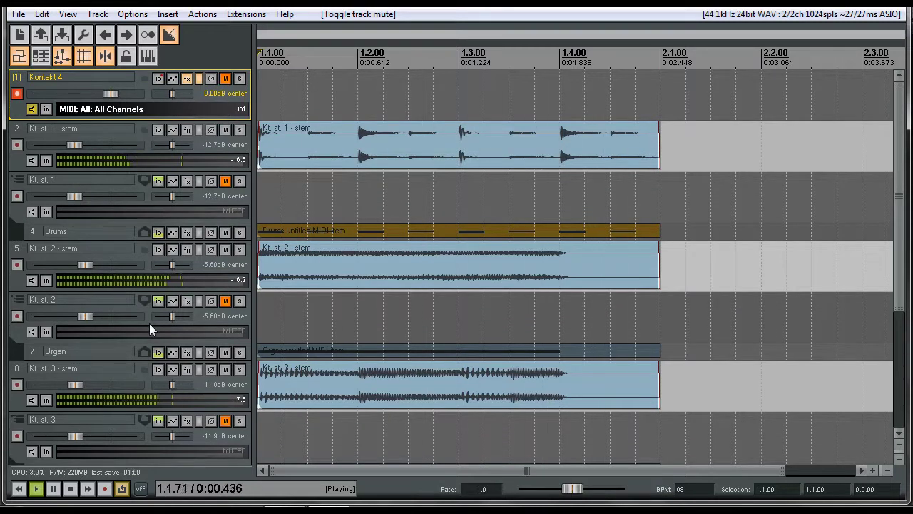
{"action": "key", "text": "space"}
{"action": "scroll", "coordinate": [183, 300], "scroll_direction": "down", "scroll_amount": 1}
{"action": "scroll", "coordinate": [183, 300], "scroll_direction": "down", "scroll_amount": 3}
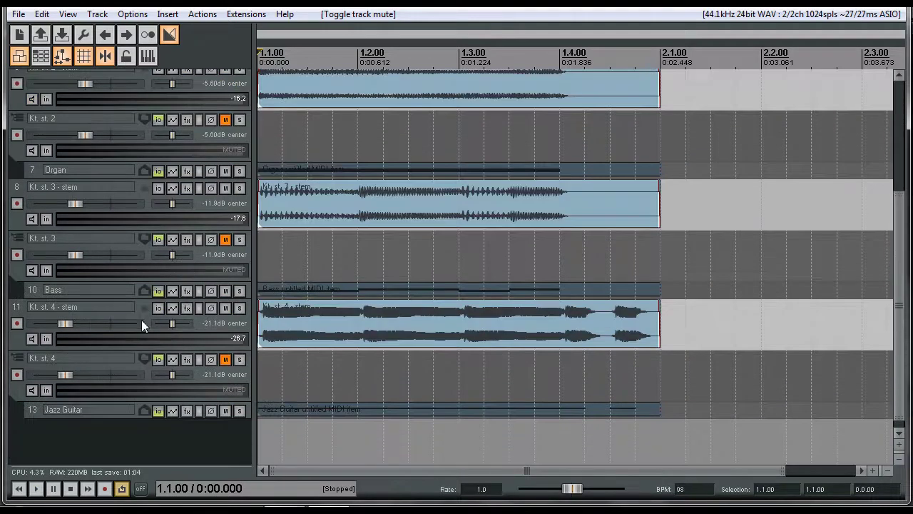
{"action": "scroll", "coordinate": [122, 346], "scroll_direction": "up", "scroll_amount": 4}
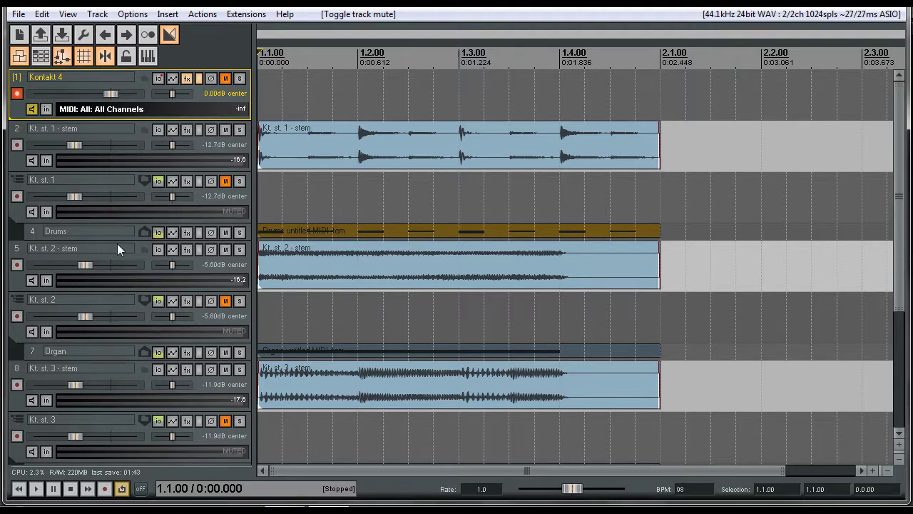
{"action": "scroll", "coordinate": [102, 267], "scroll_direction": "down", "scroll_amount": 5}
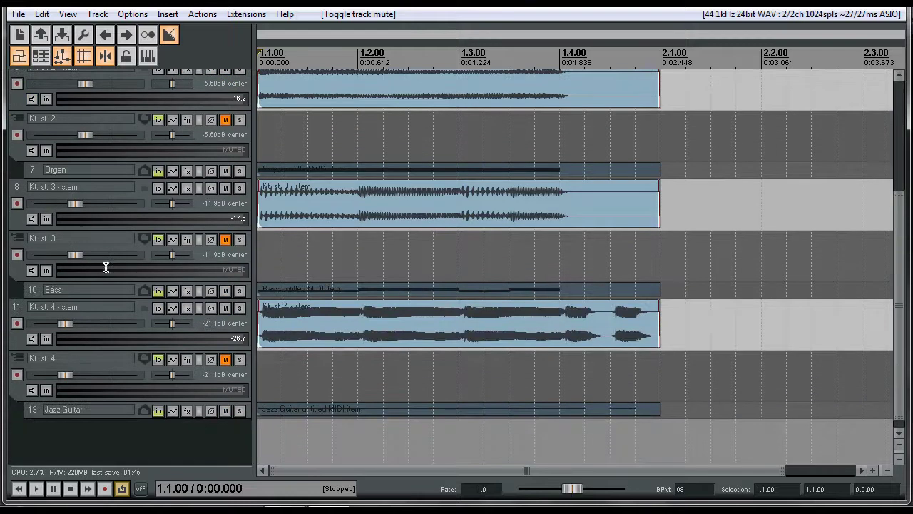
{"action": "scroll", "coordinate": [37, 327], "scroll_direction": "up", "scroll_amount": 5}
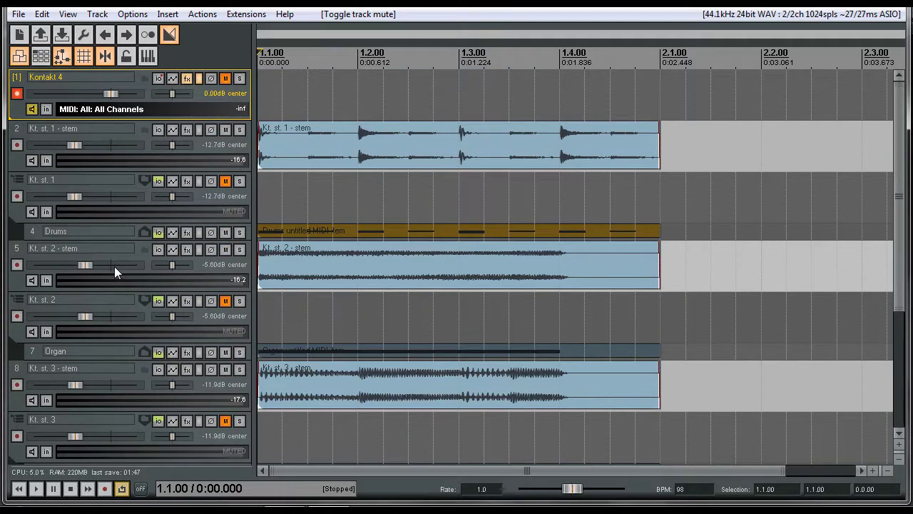